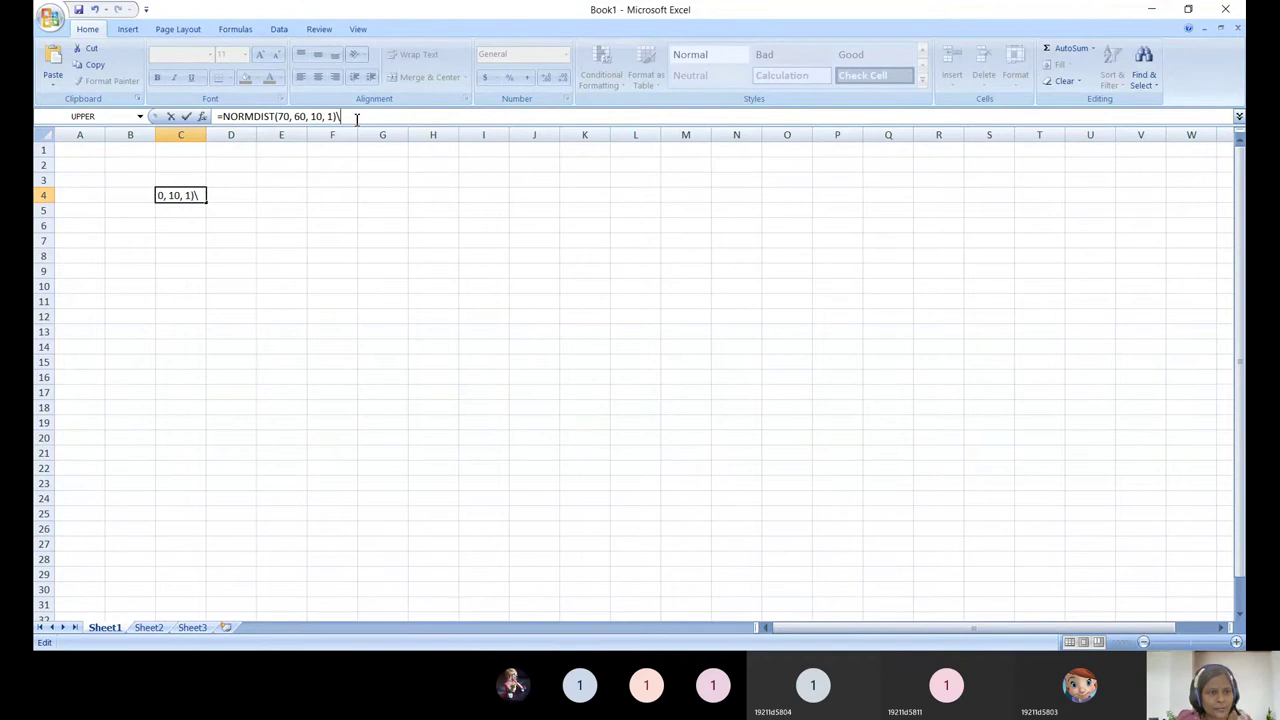
Step: Commit the formula =NORMDIST(70, 60, 10, 1) in cell C4 and select that cell
key("Return")
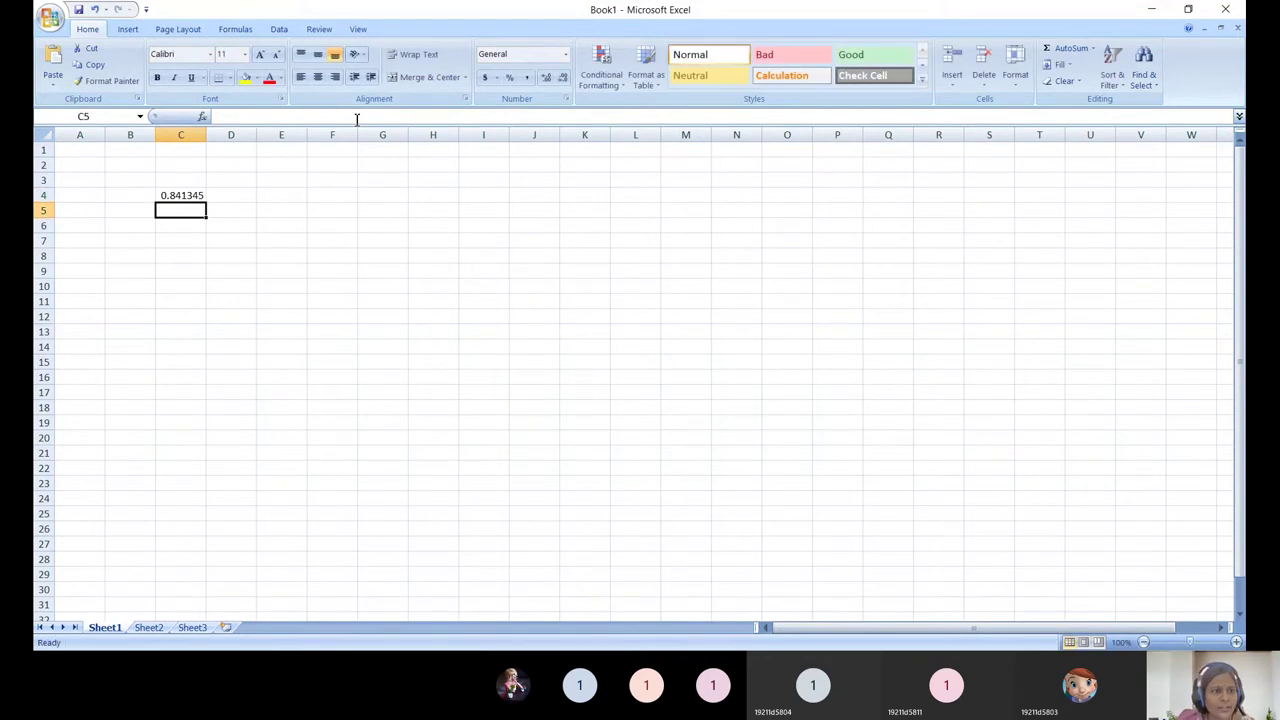
left_click(197, 197)
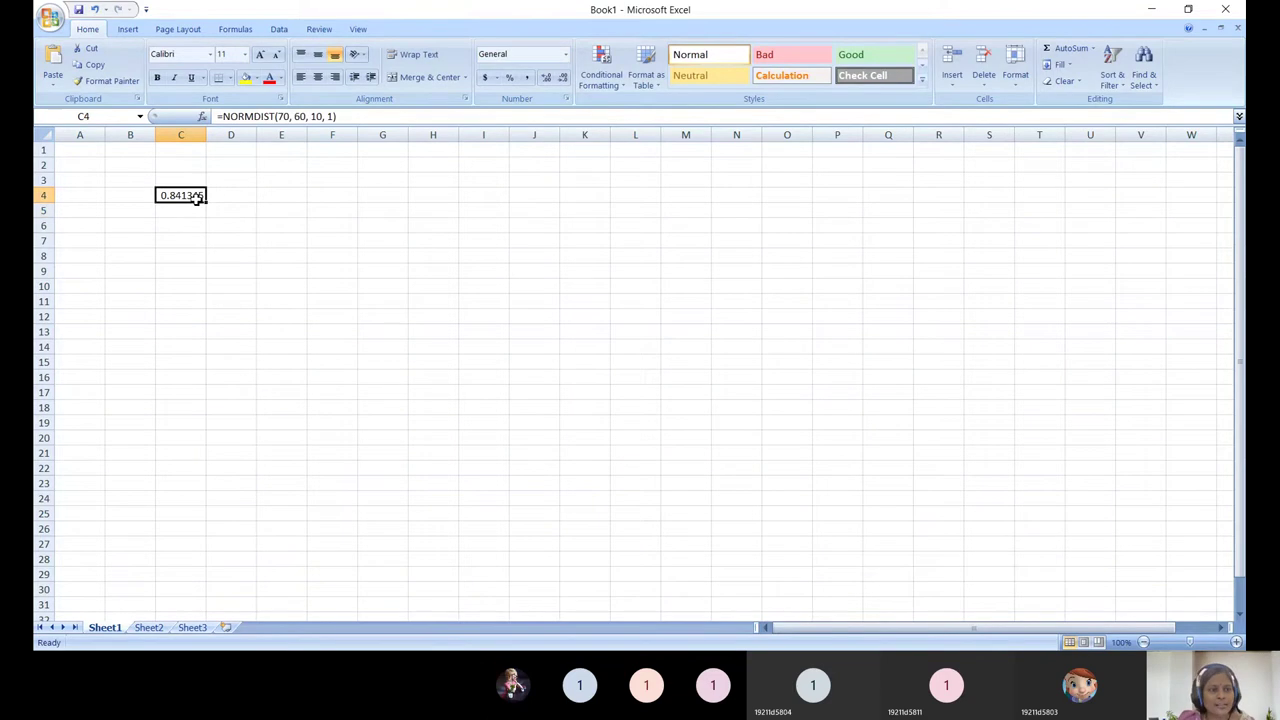
left_click(293, 117)
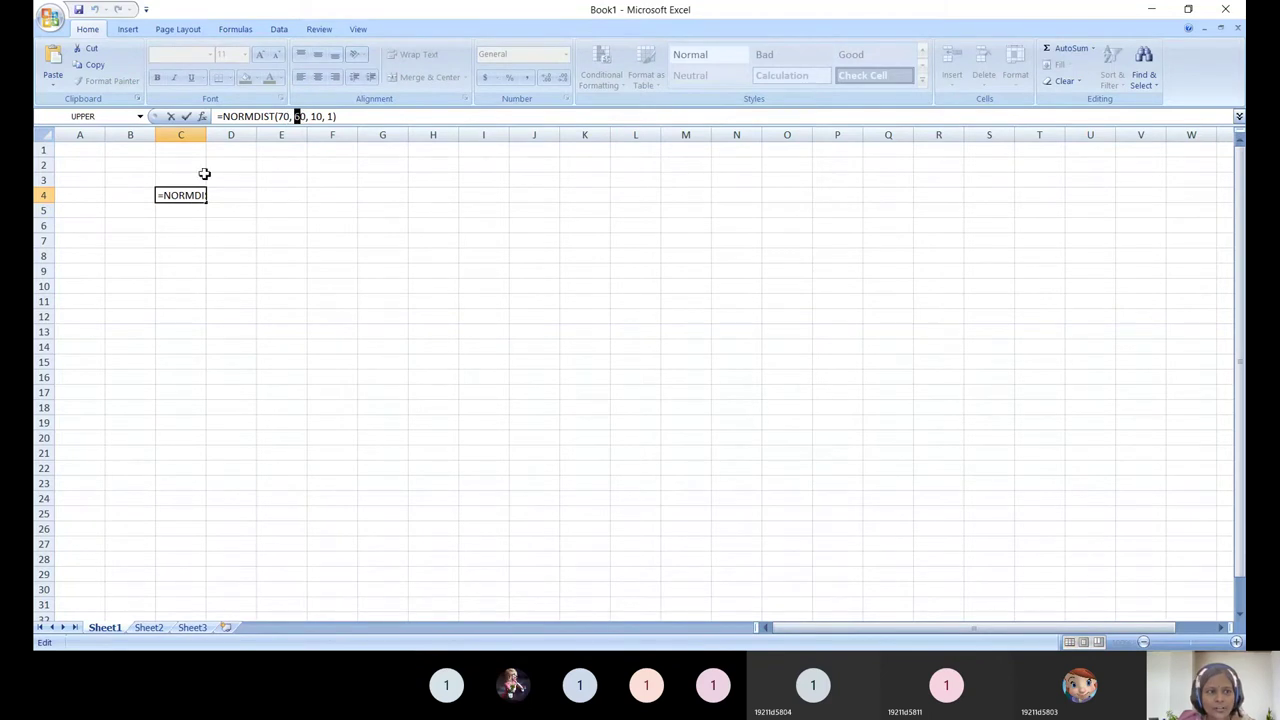
left_click(197, 222)
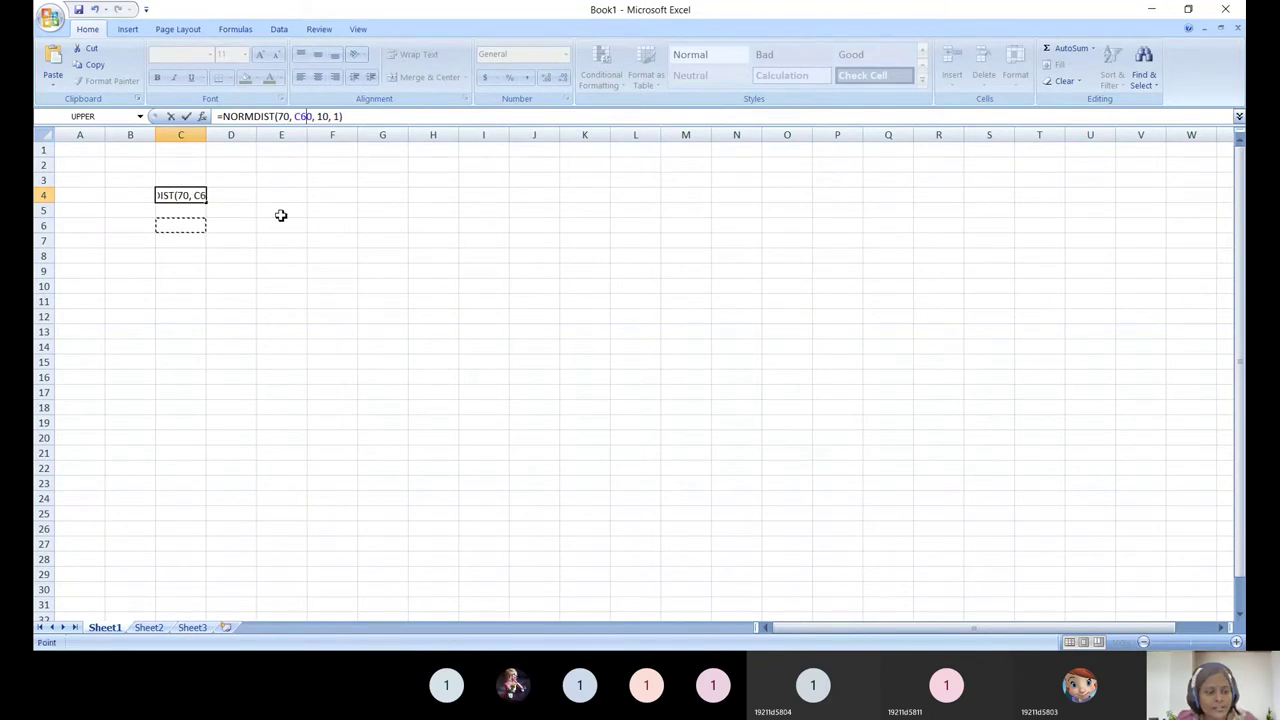
key("Escape")
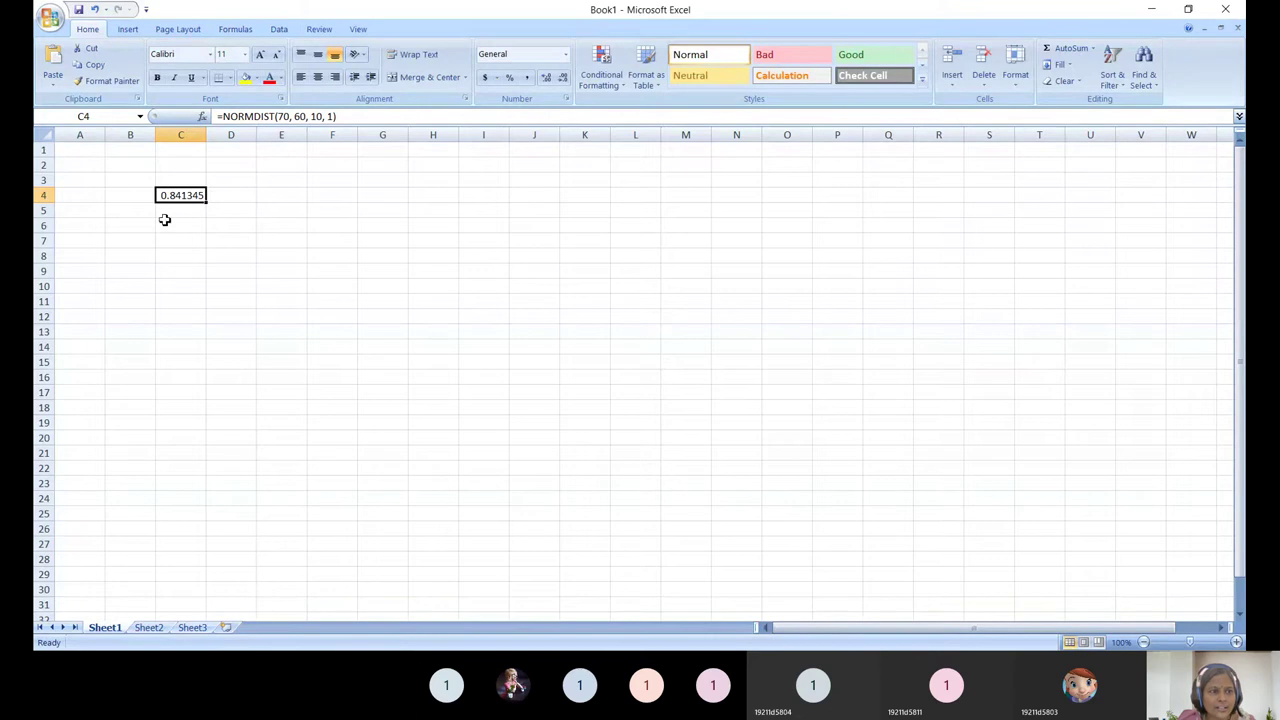
Step: Enter 84% in cell D4 beside the first probability result
left_click(224, 194)
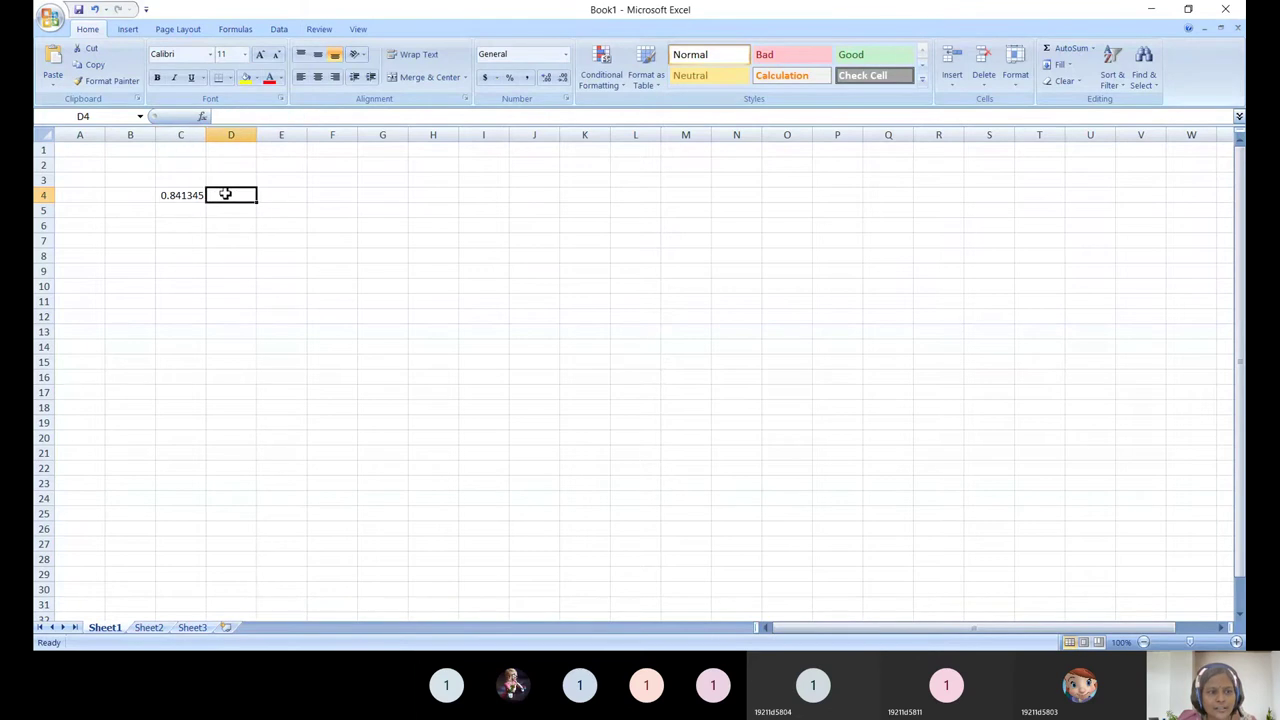
type("84%")
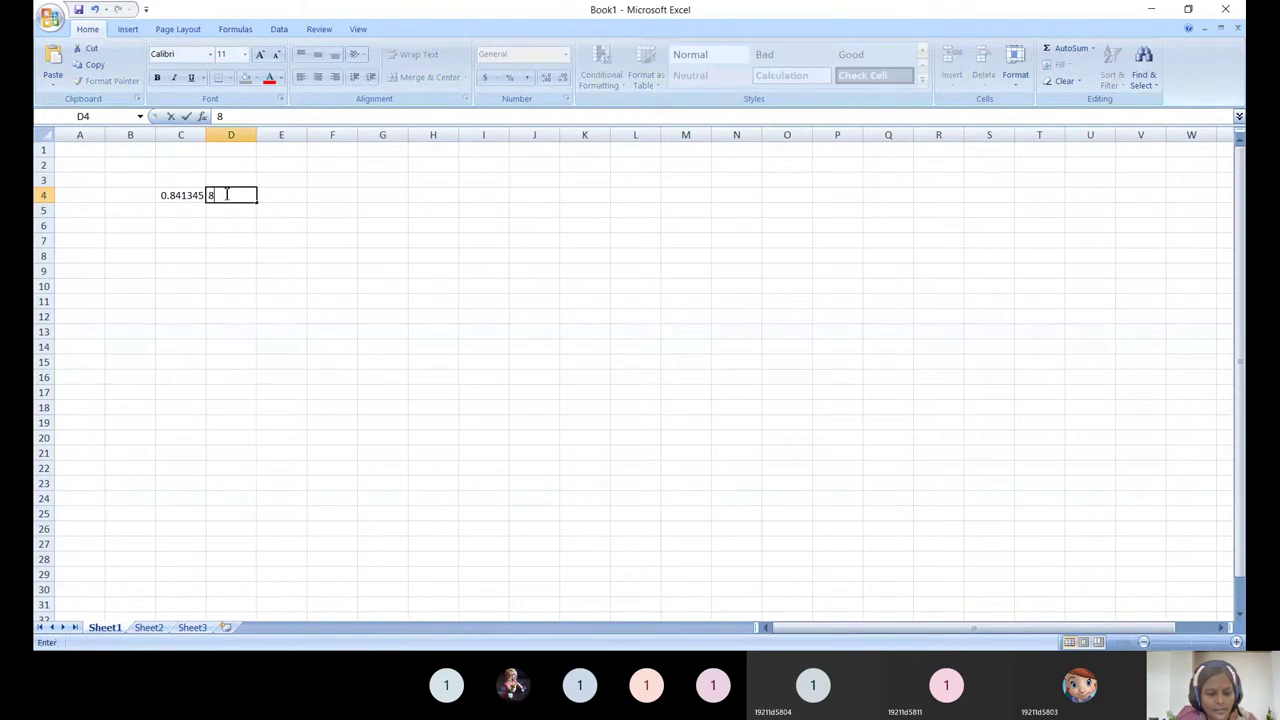
left_click(184, 226)
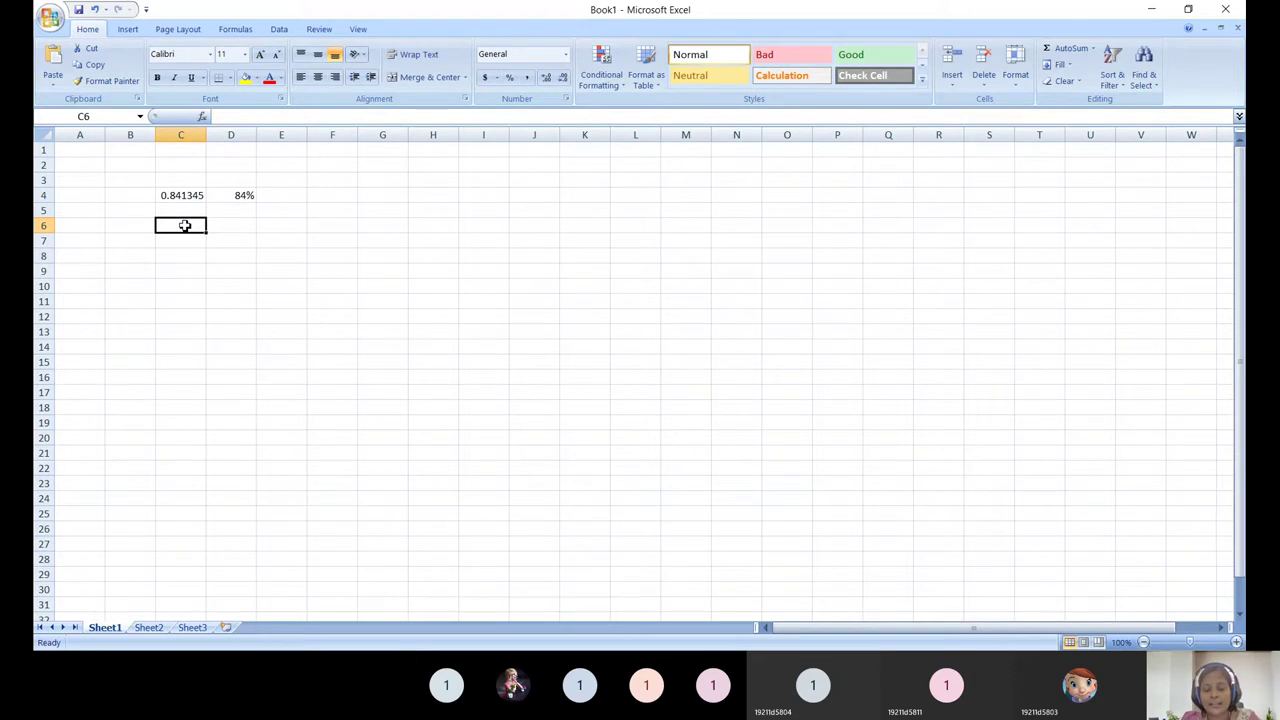
type("=(")
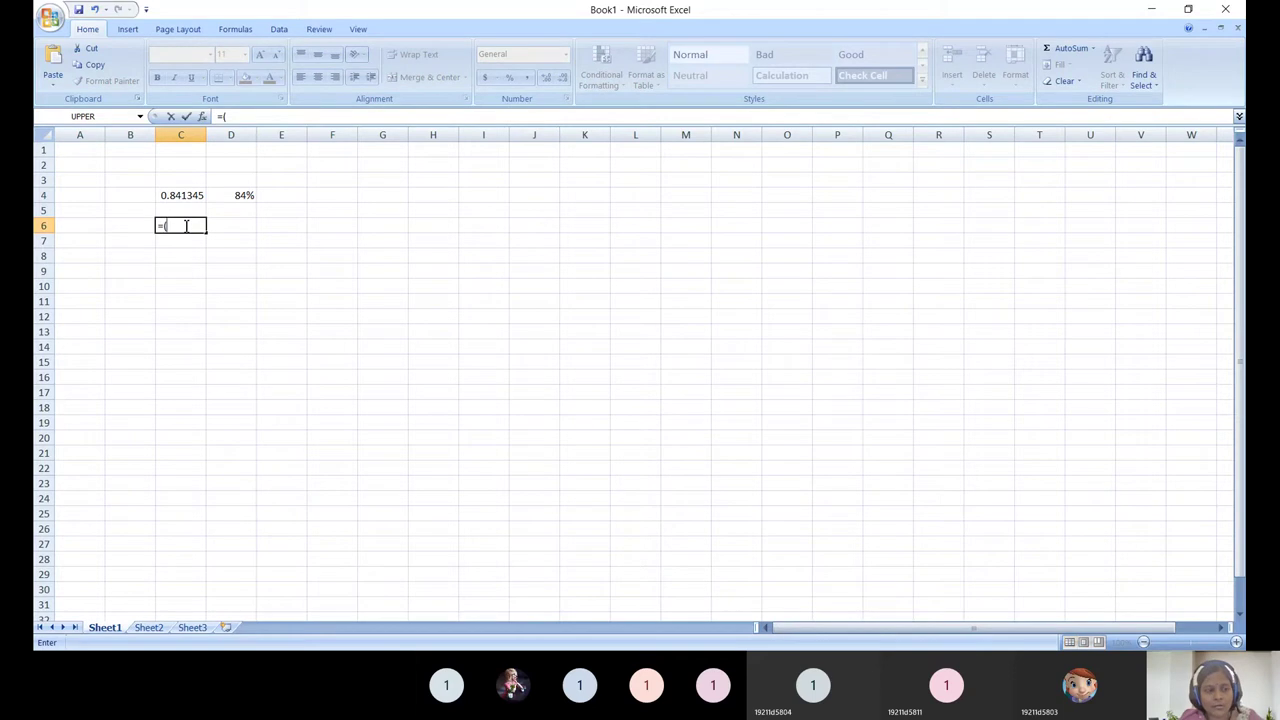
type("59,")
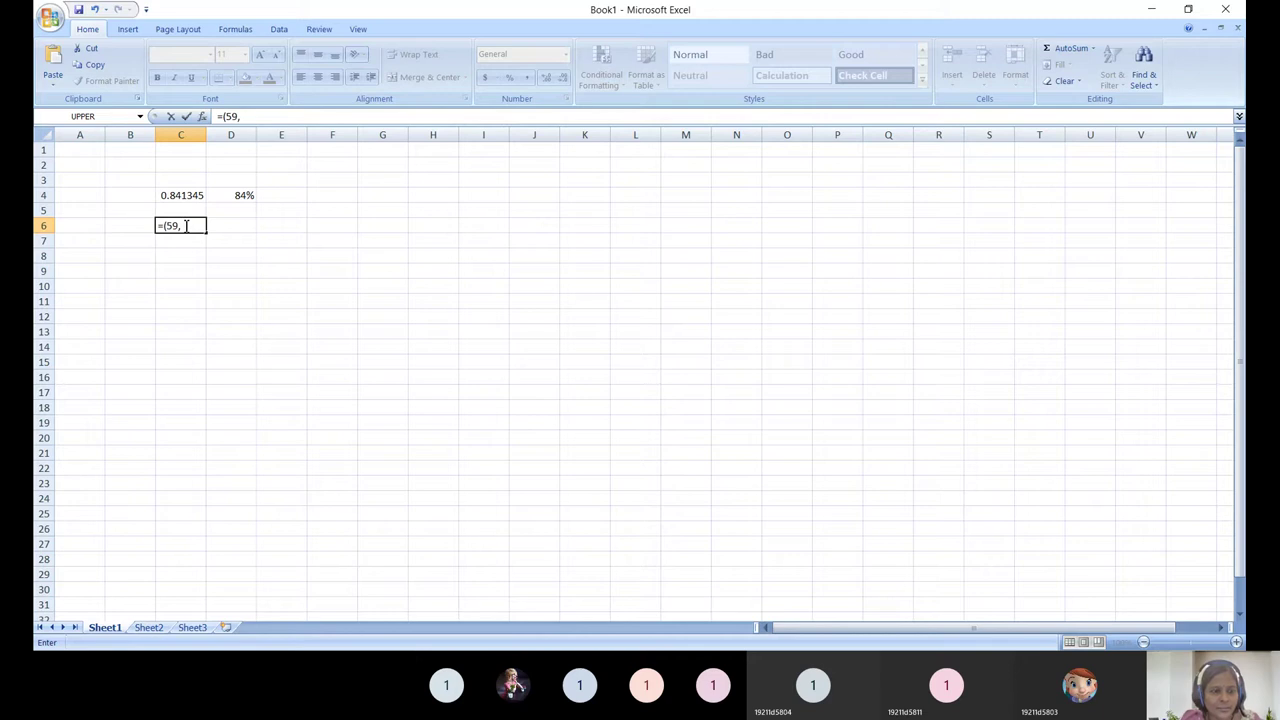
key("BackSpace")
key("BackSpace")
key("BackSpace")
key("BackSpace")
key("BackSpace")
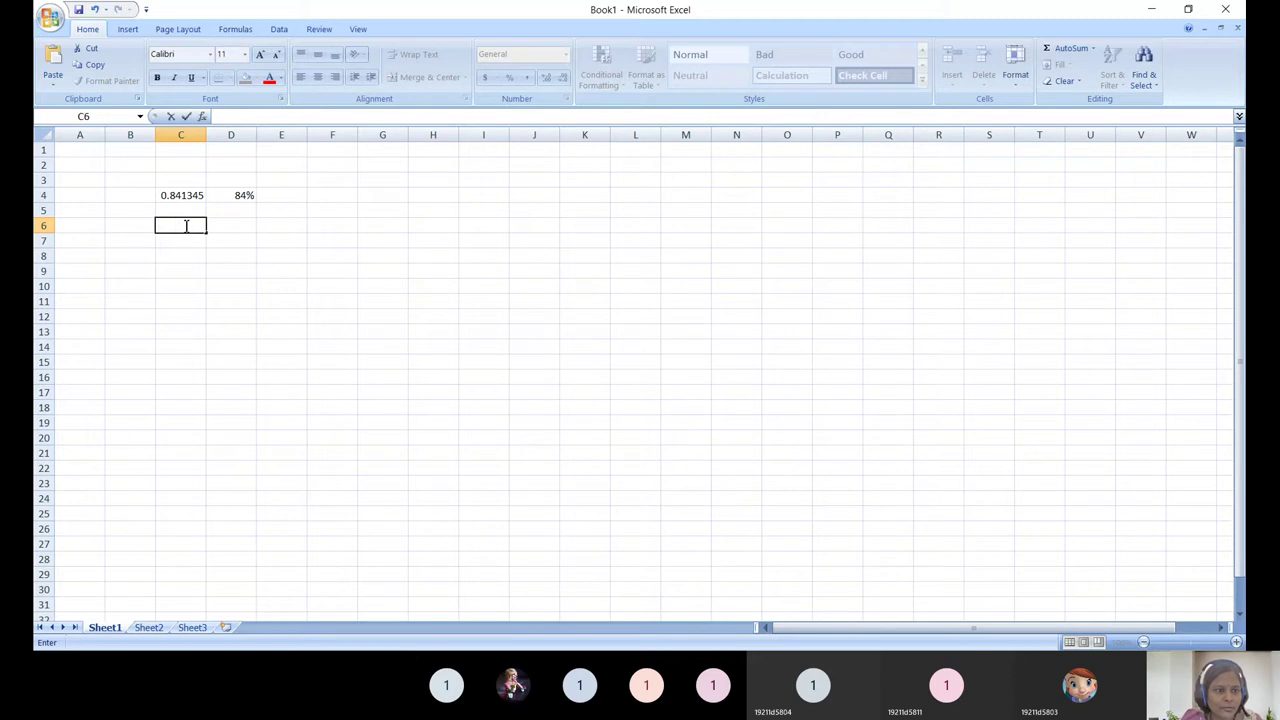
left_click(190, 195)
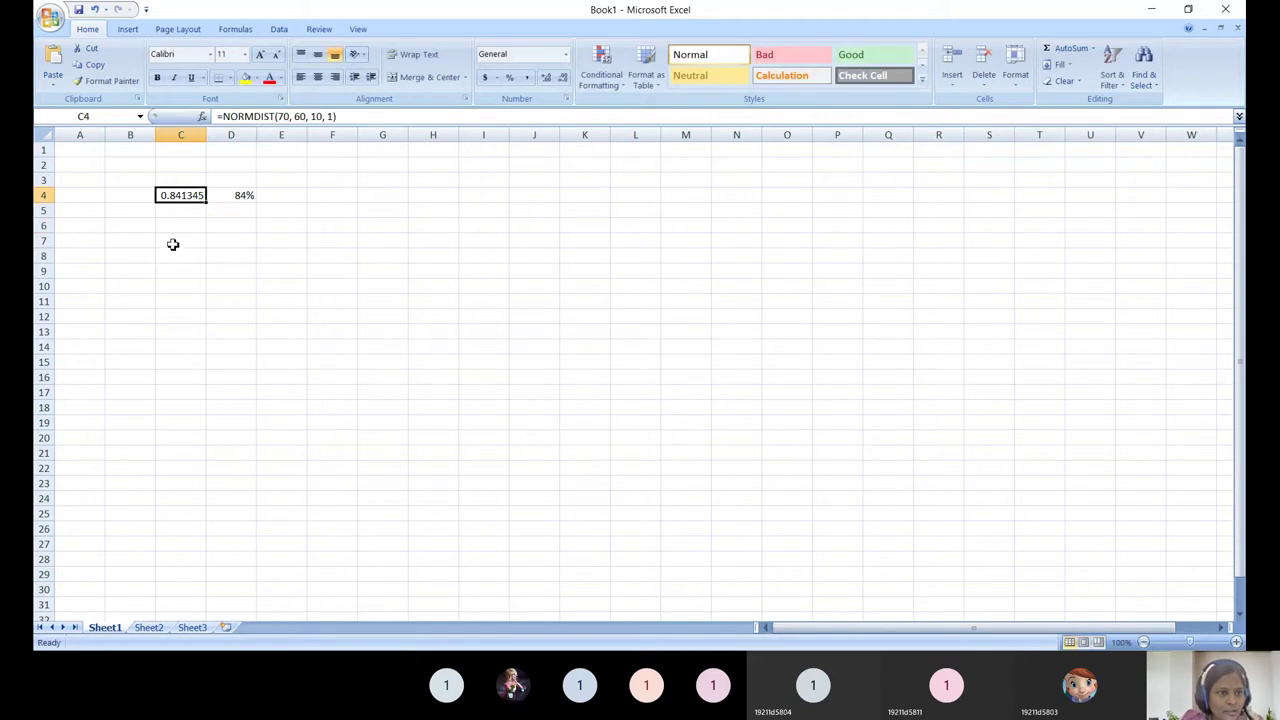
Step: Enter the formula =NORMDIST(59, 60, 10, 1) in cell C7
left_click(173, 242)
type("=")
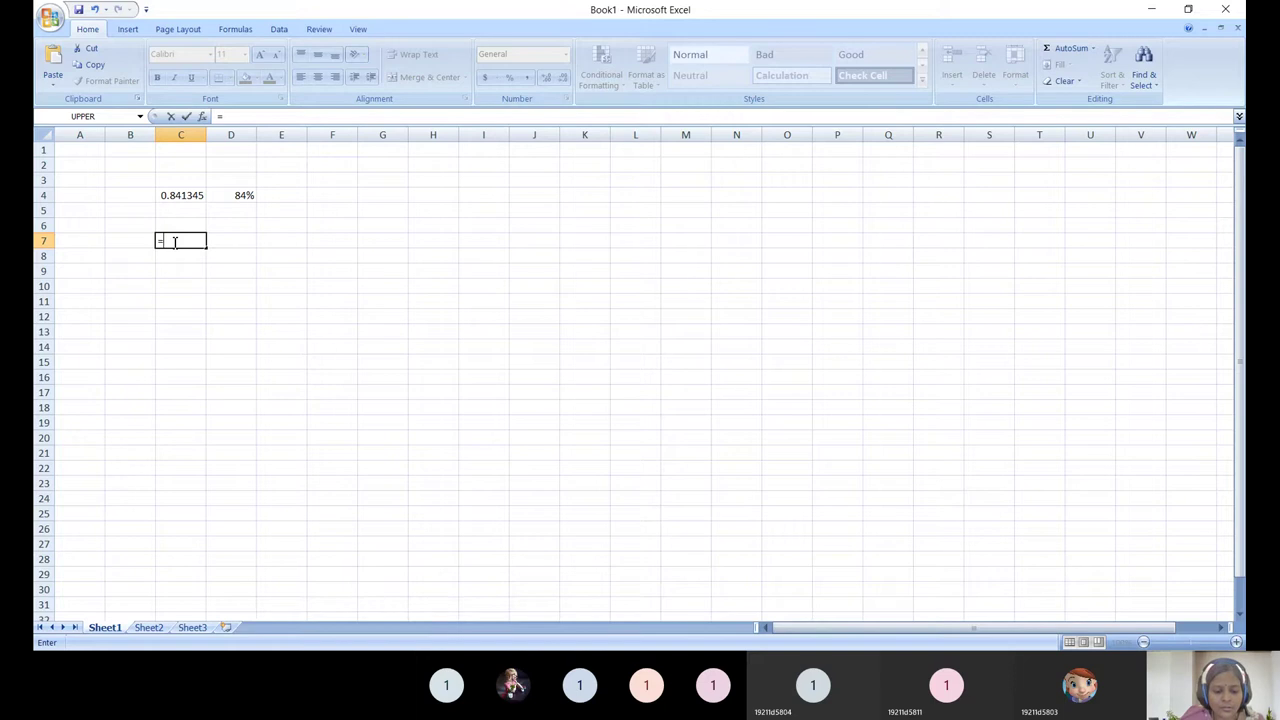
type("normdist")
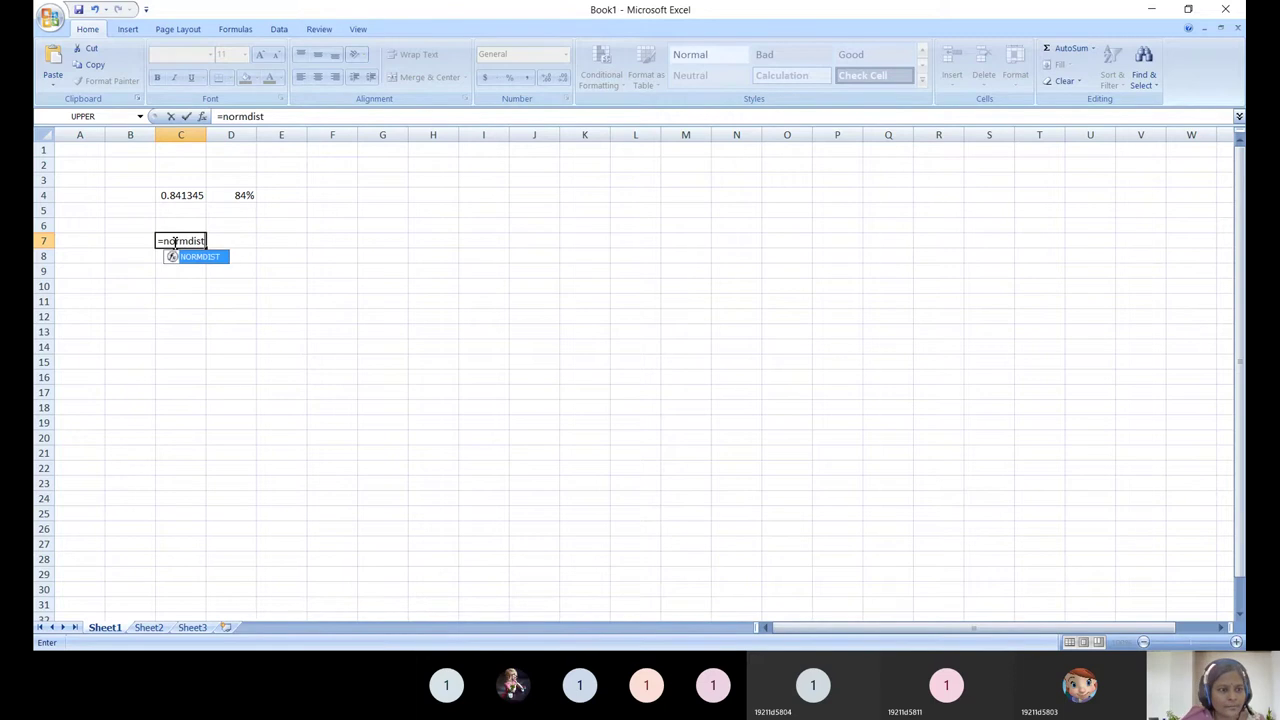
left_click(272, 117)
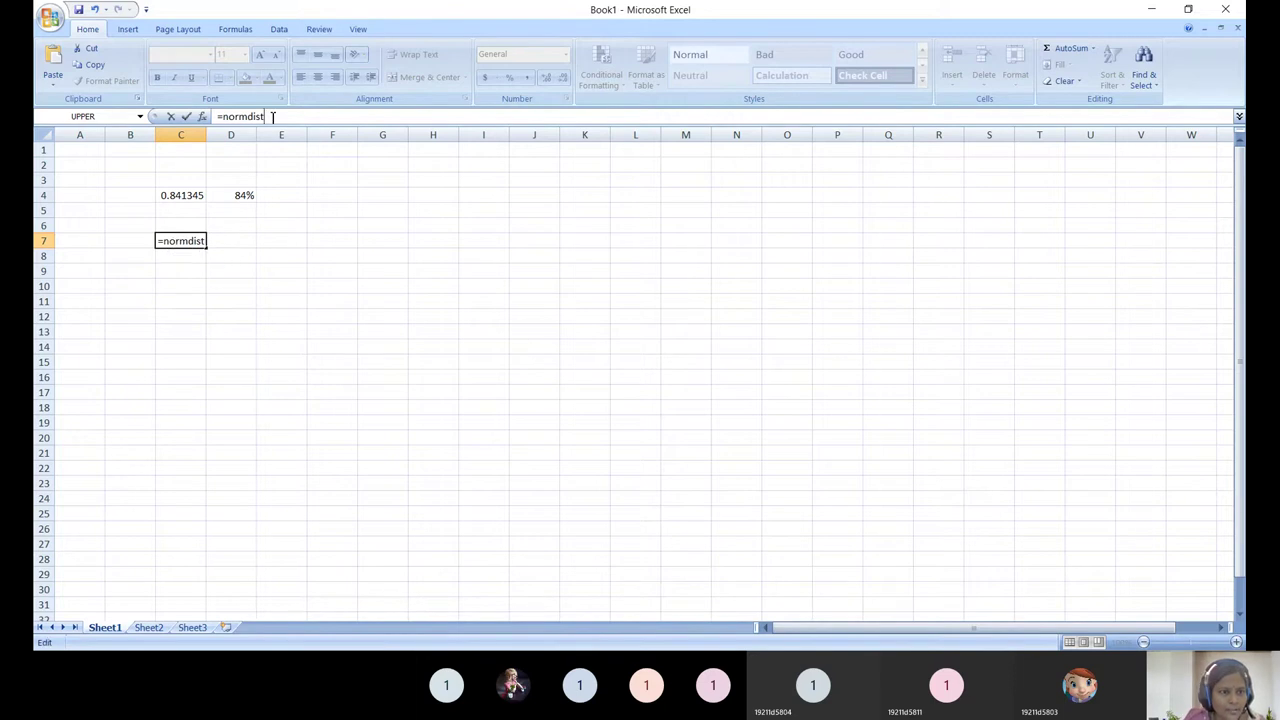
type("(59,")
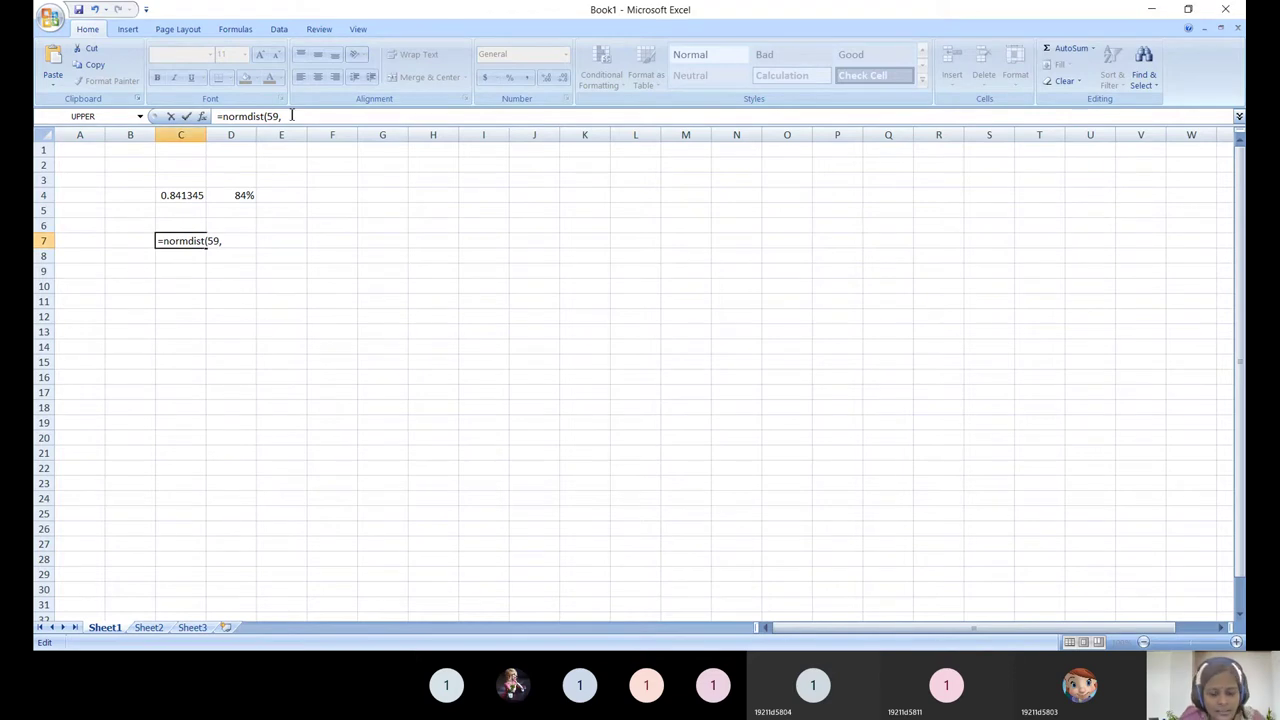
type("60, 10, 1")
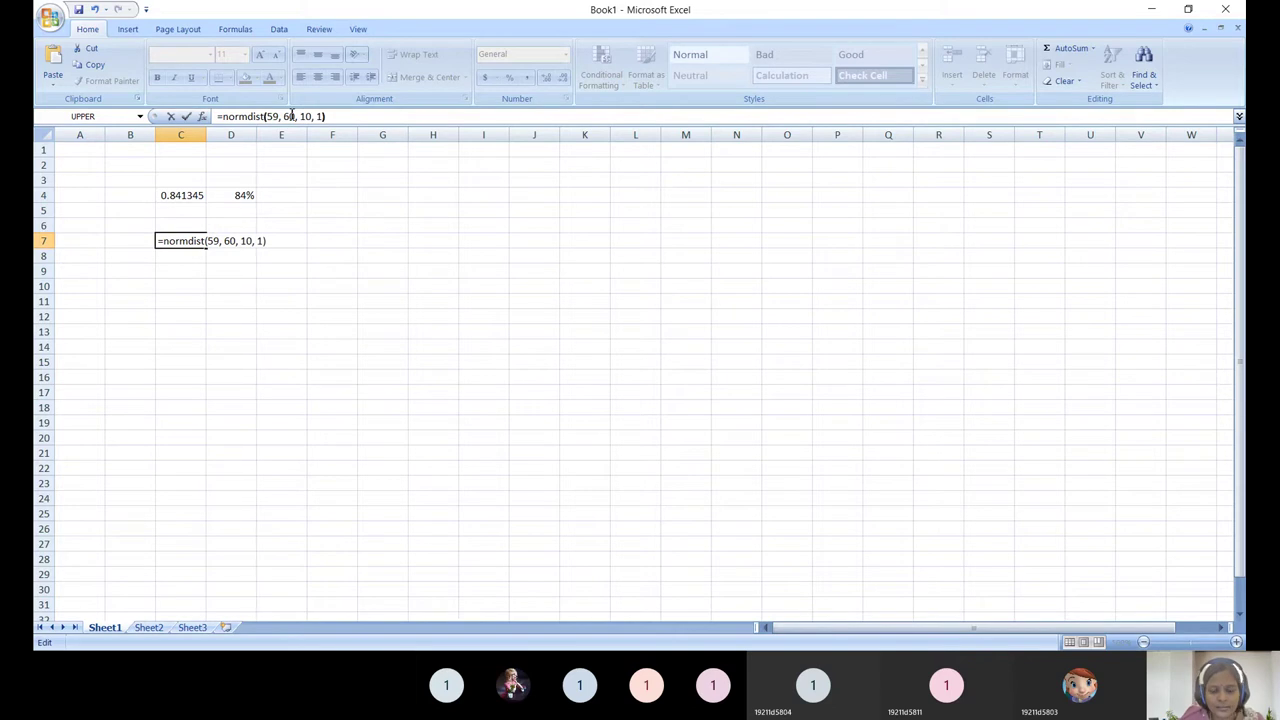
key("Return")
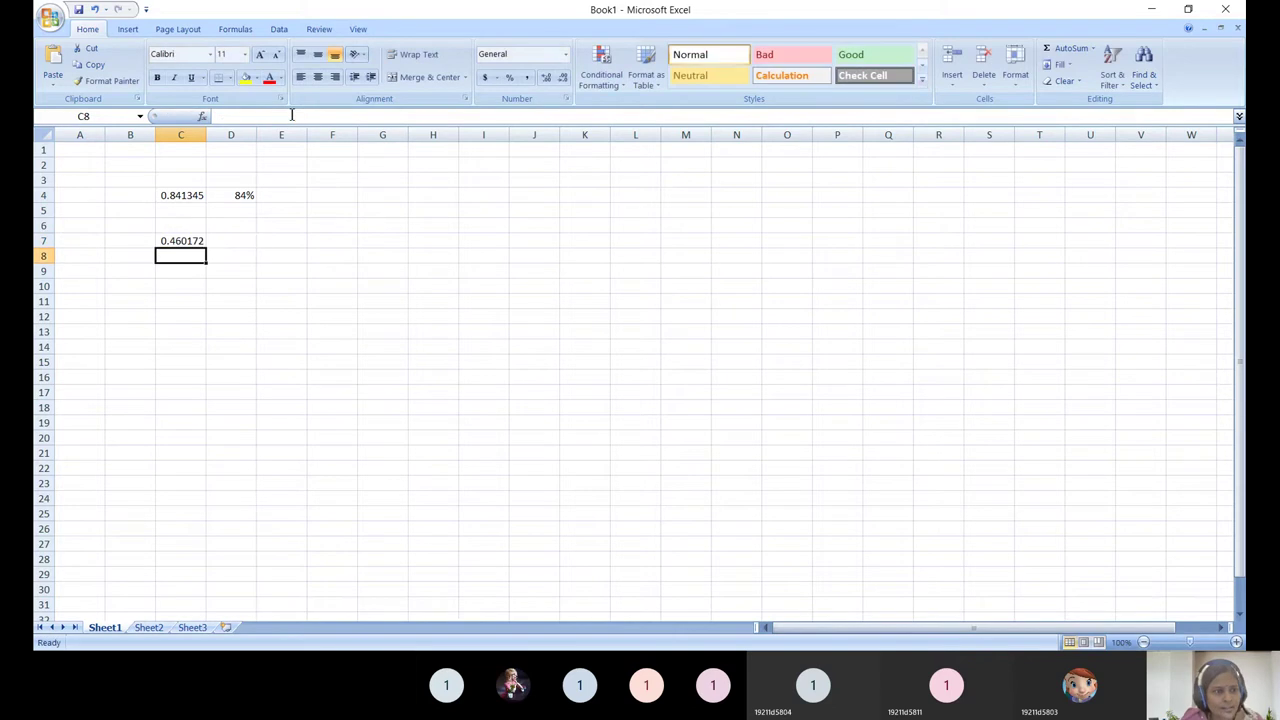
Step: Enter 46% in cell D7 beside the second probability result
left_click(198, 241)
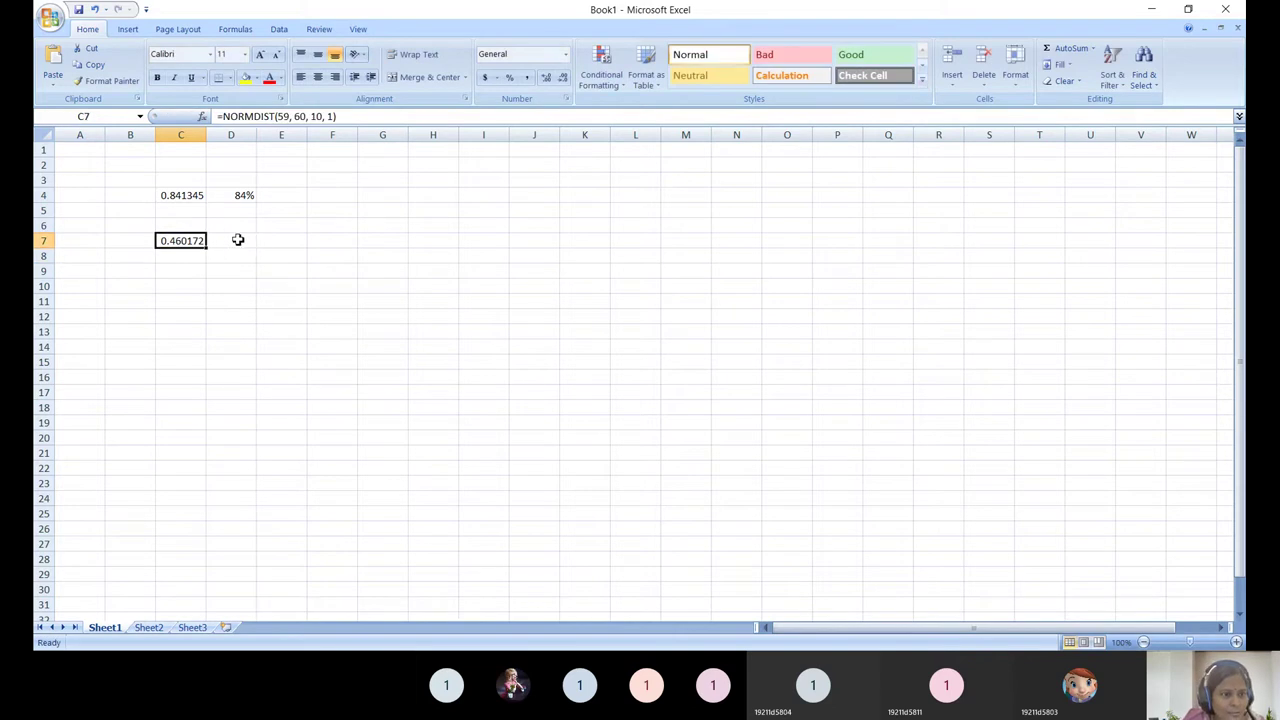
left_click(238, 240)
type("46%")
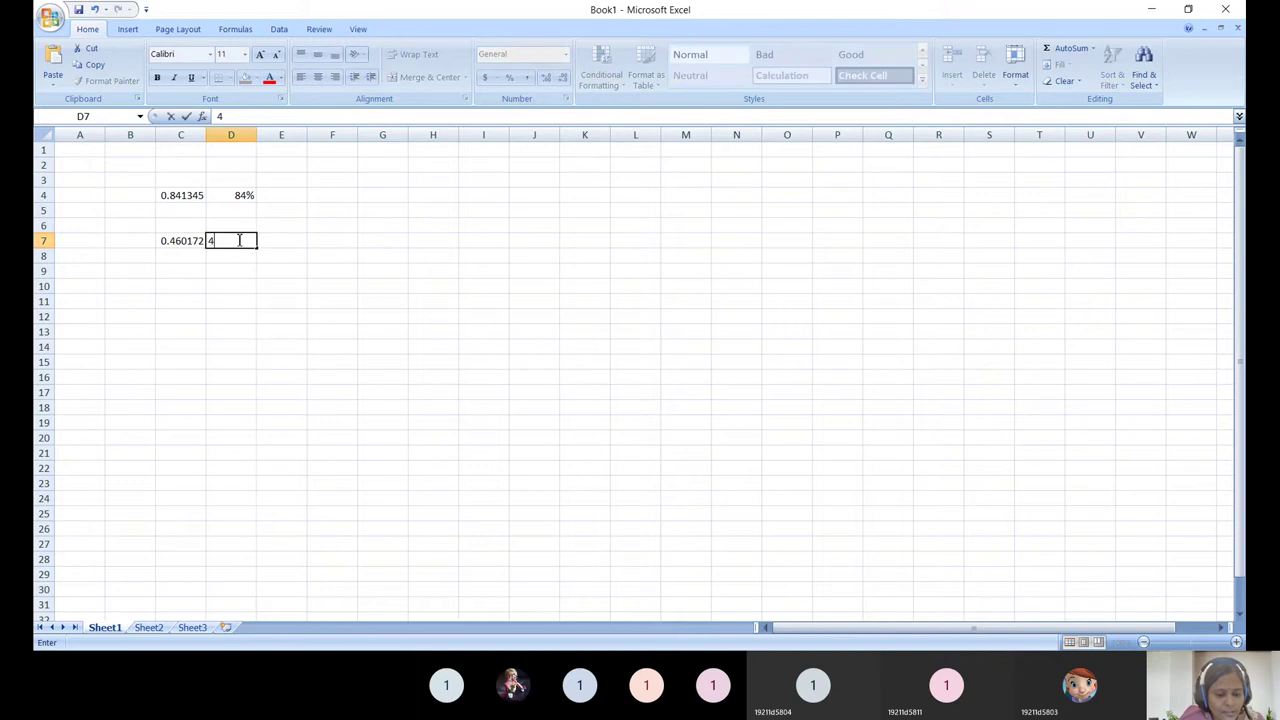
Step: Enter the formula =NORMDIST(79, 60, 10,1) in cell C10
left_click(185, 287)
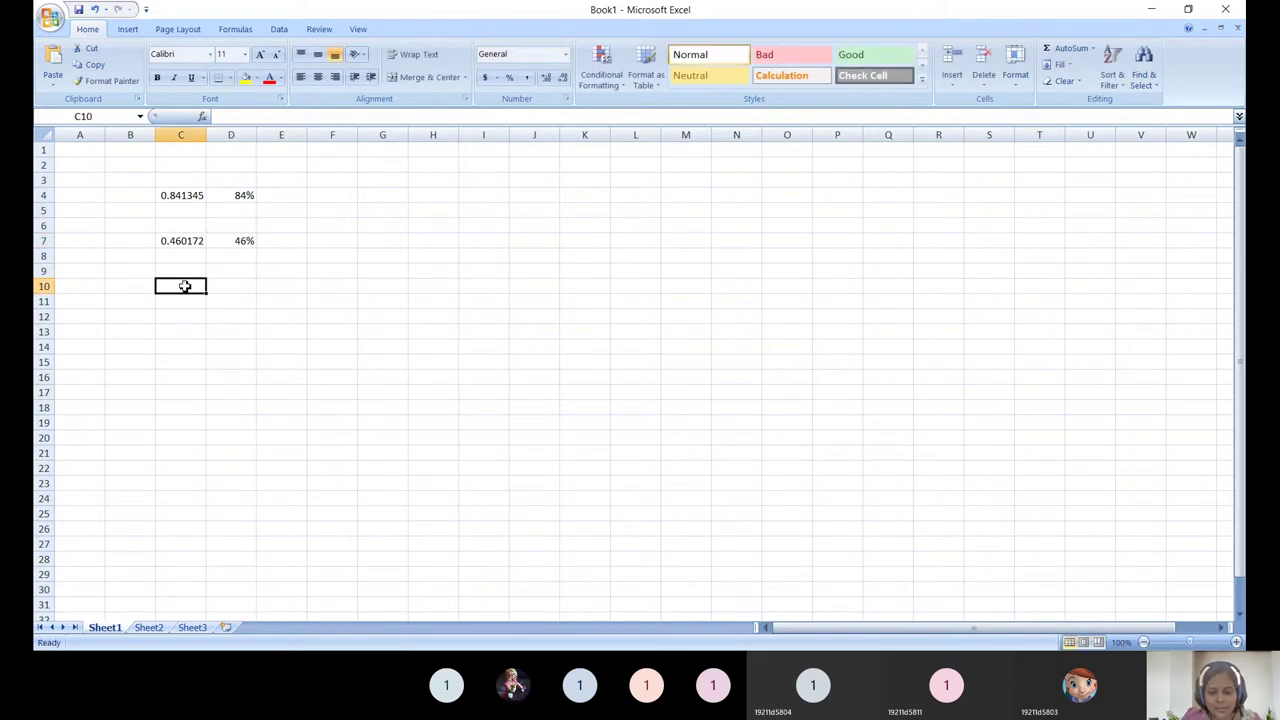
type("=normd")
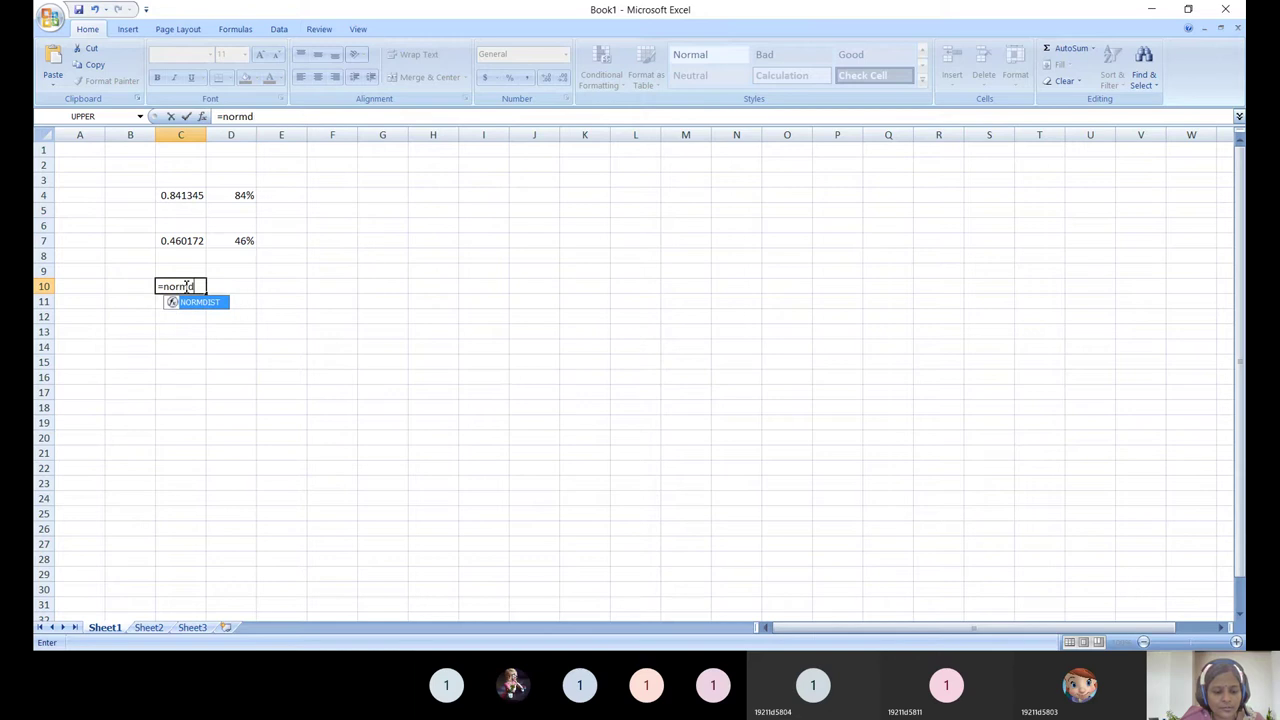
type("ist(")
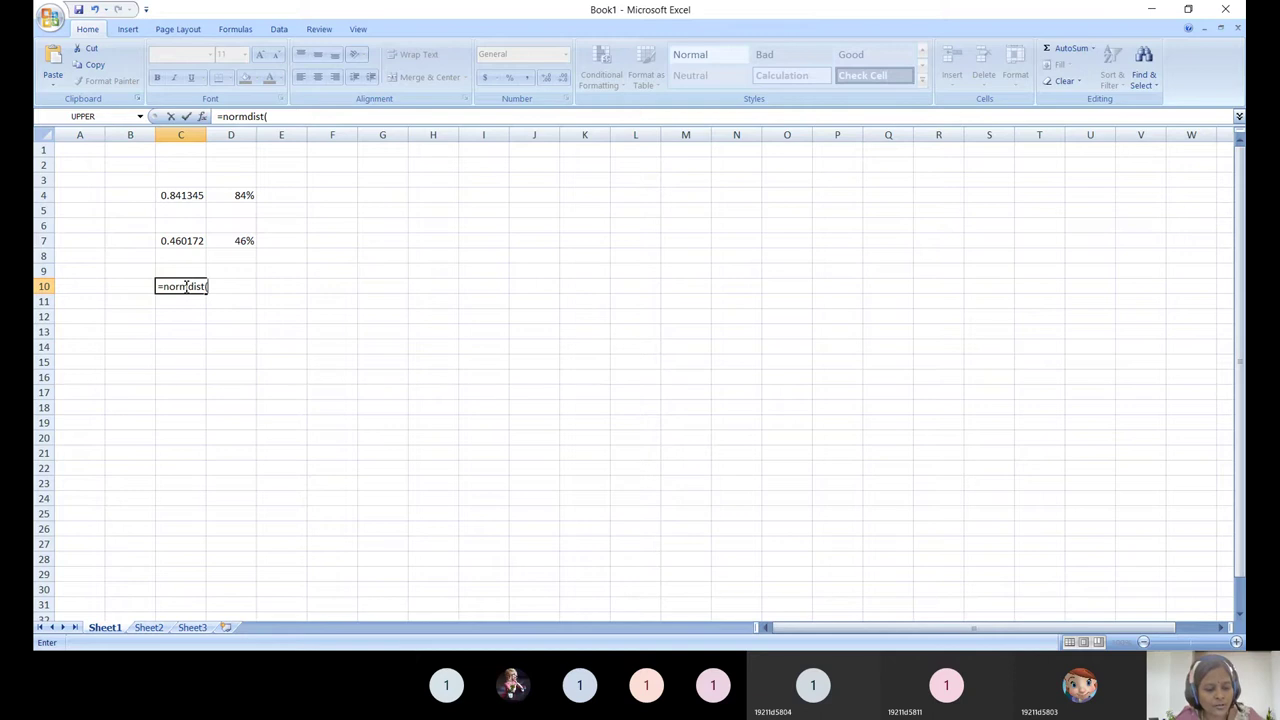
type("7")
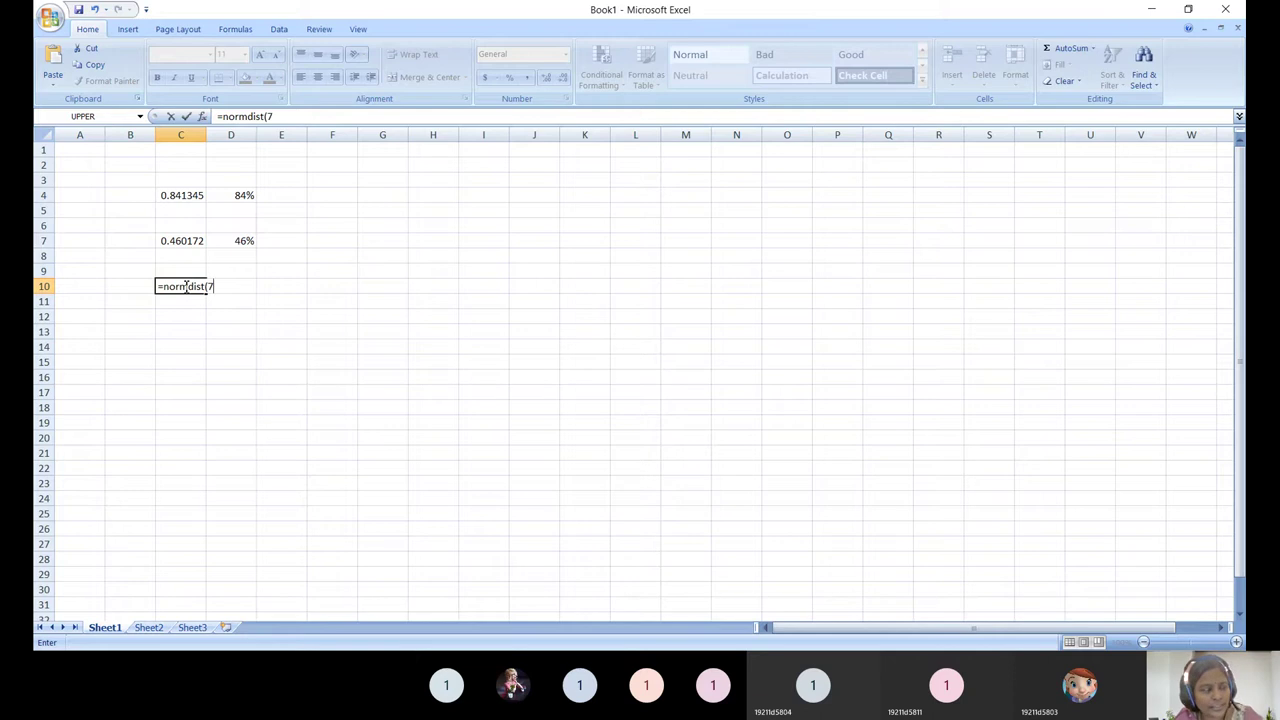
type("9, ")
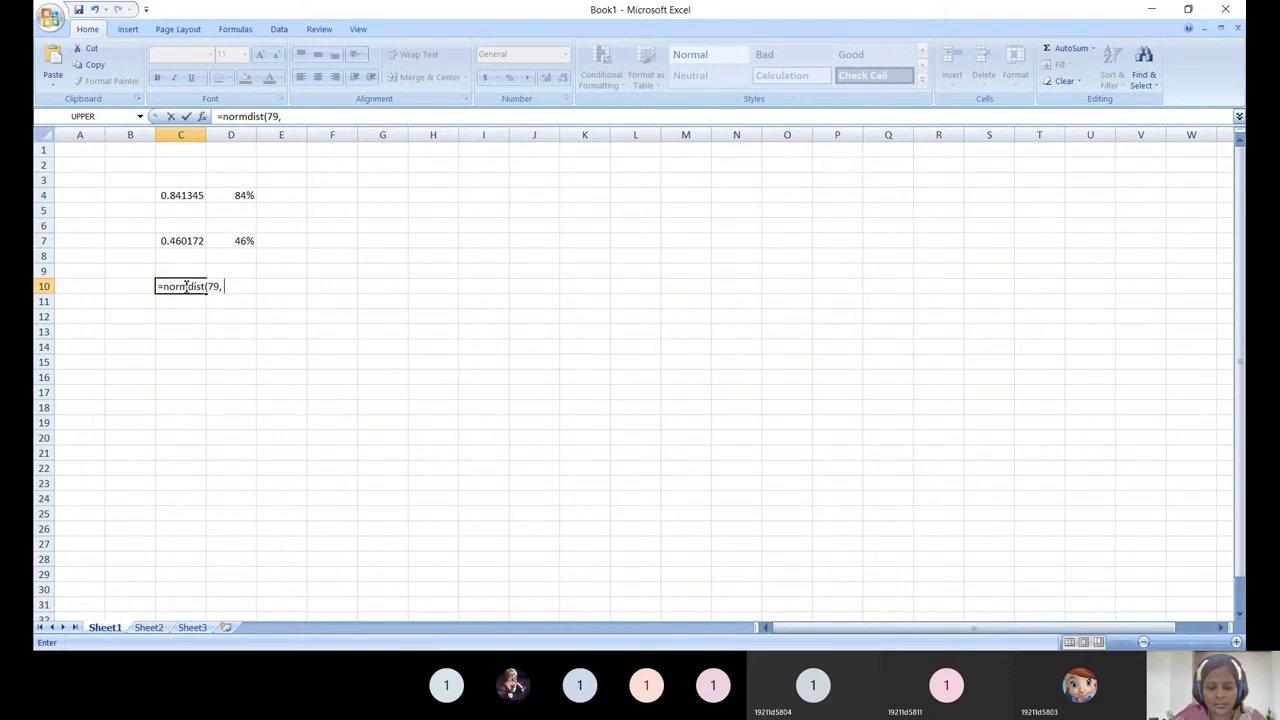
type("60, 10,")
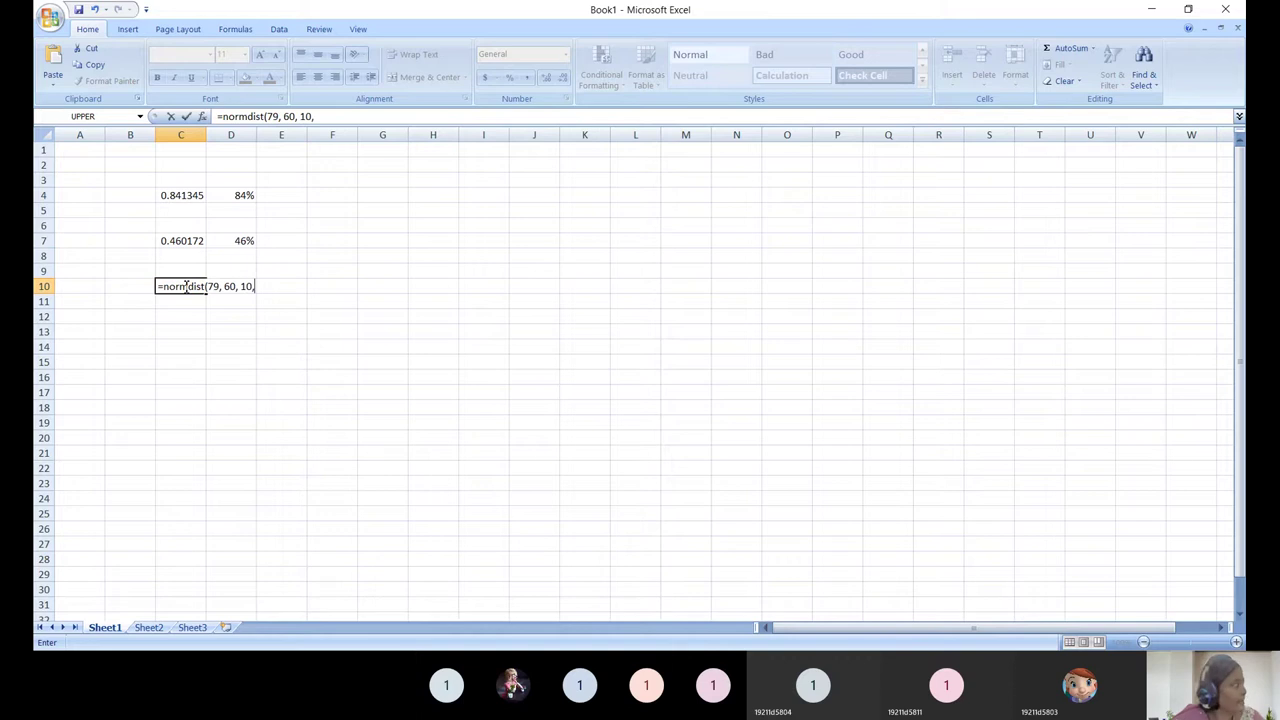
type("1")
key("Return")
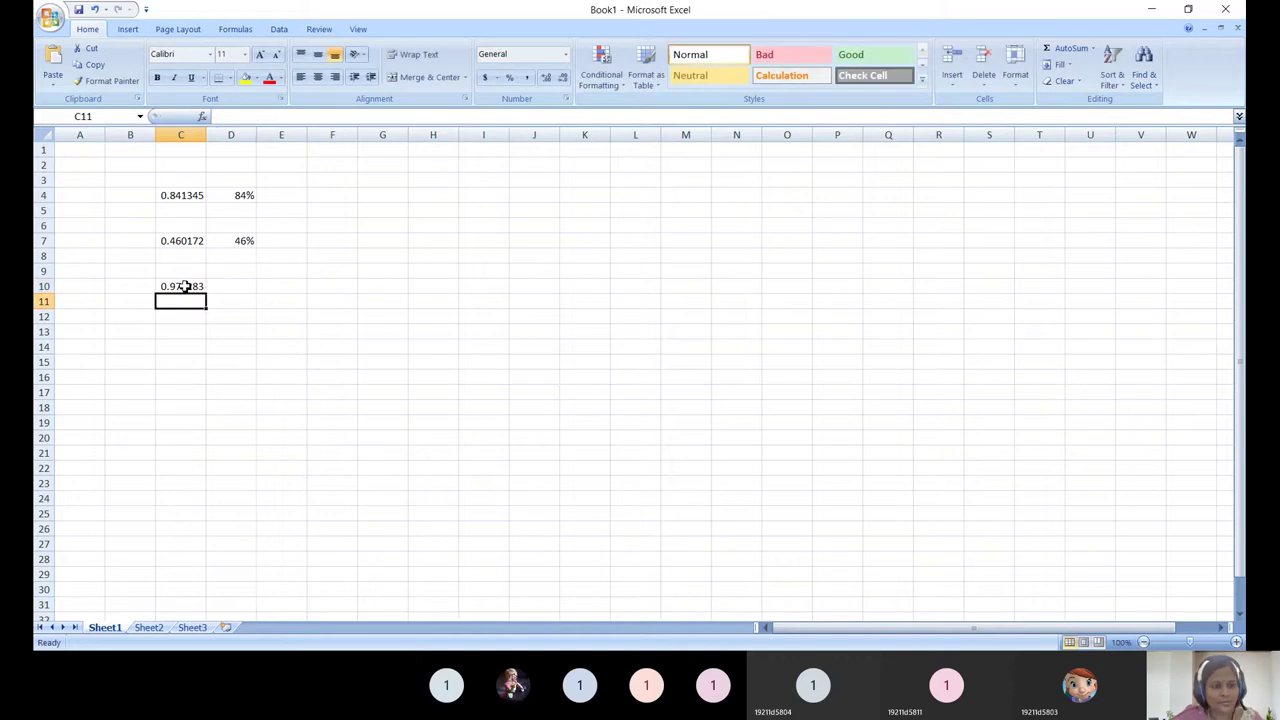
Step: Enter 97% in cell D10 beside the third probability result
left_click(242, 287)
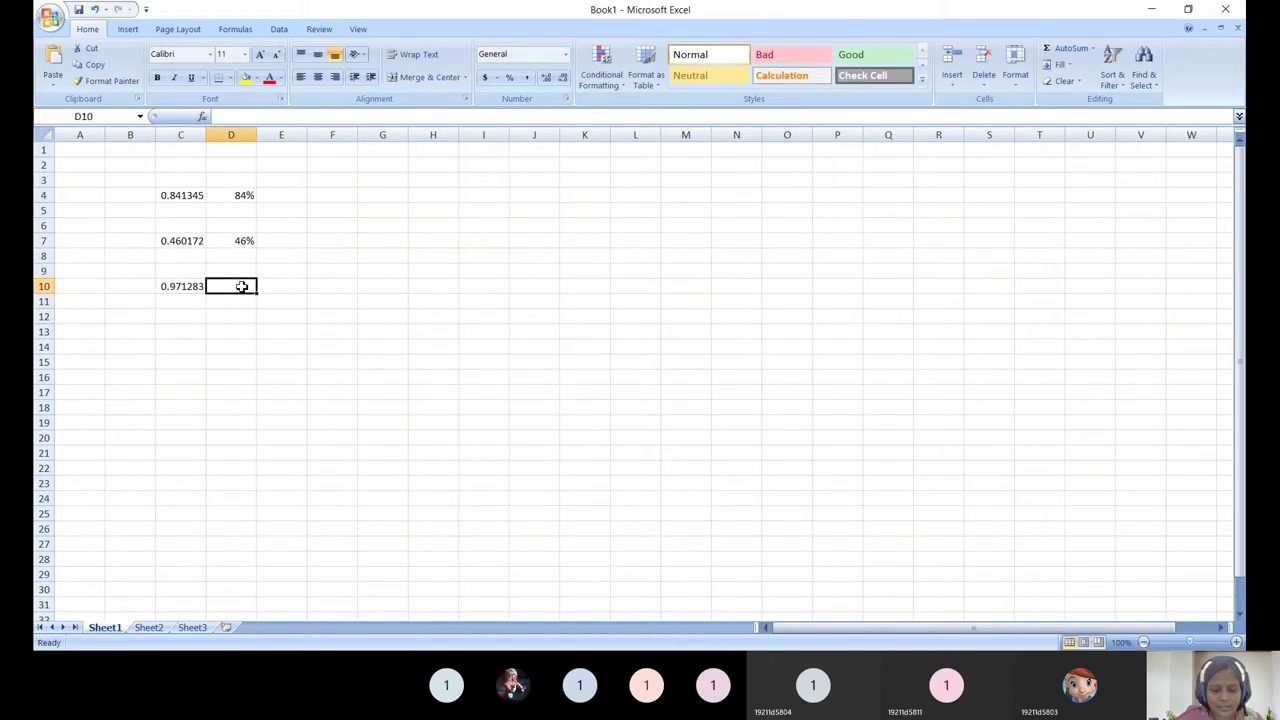
type("97%")
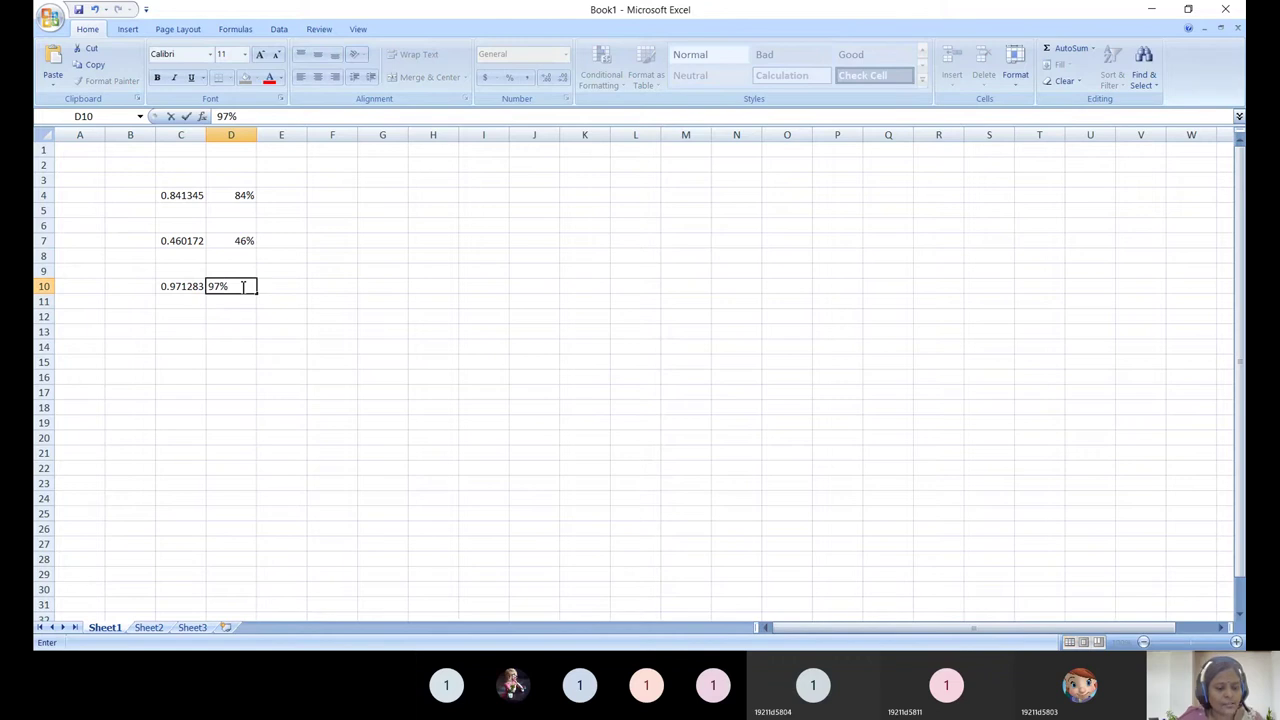
key("ctrl+s")
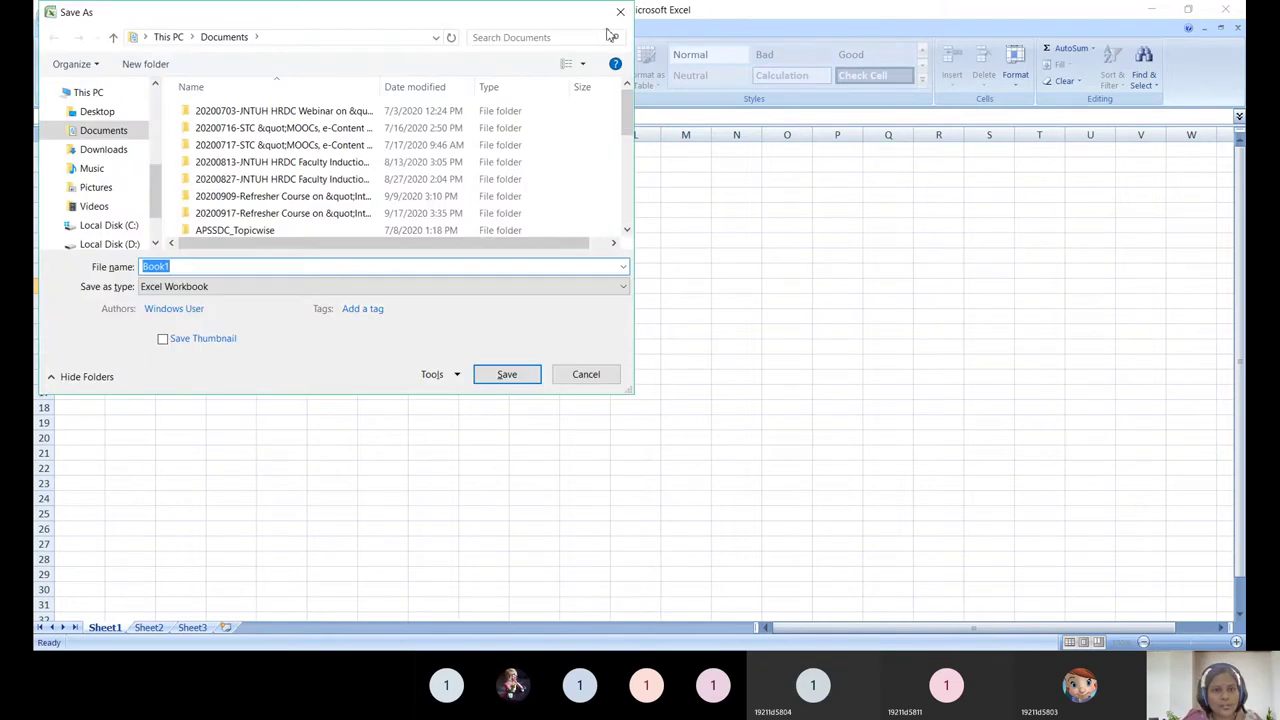
left_click(620, 12)
left_click(440, 378)
Step: Review the NORMDIST formulas for scores 59 and 79 and the matching percentages in column D
left_click(180, 286)
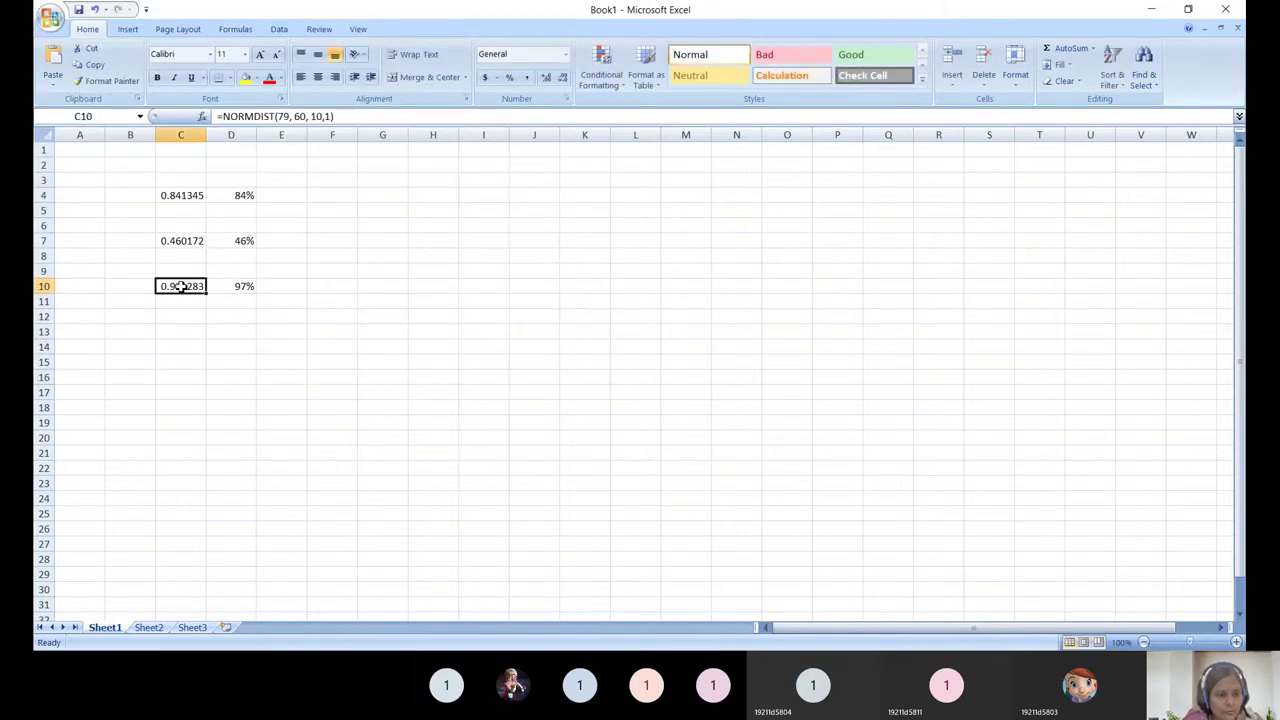
left_click(243, 286)
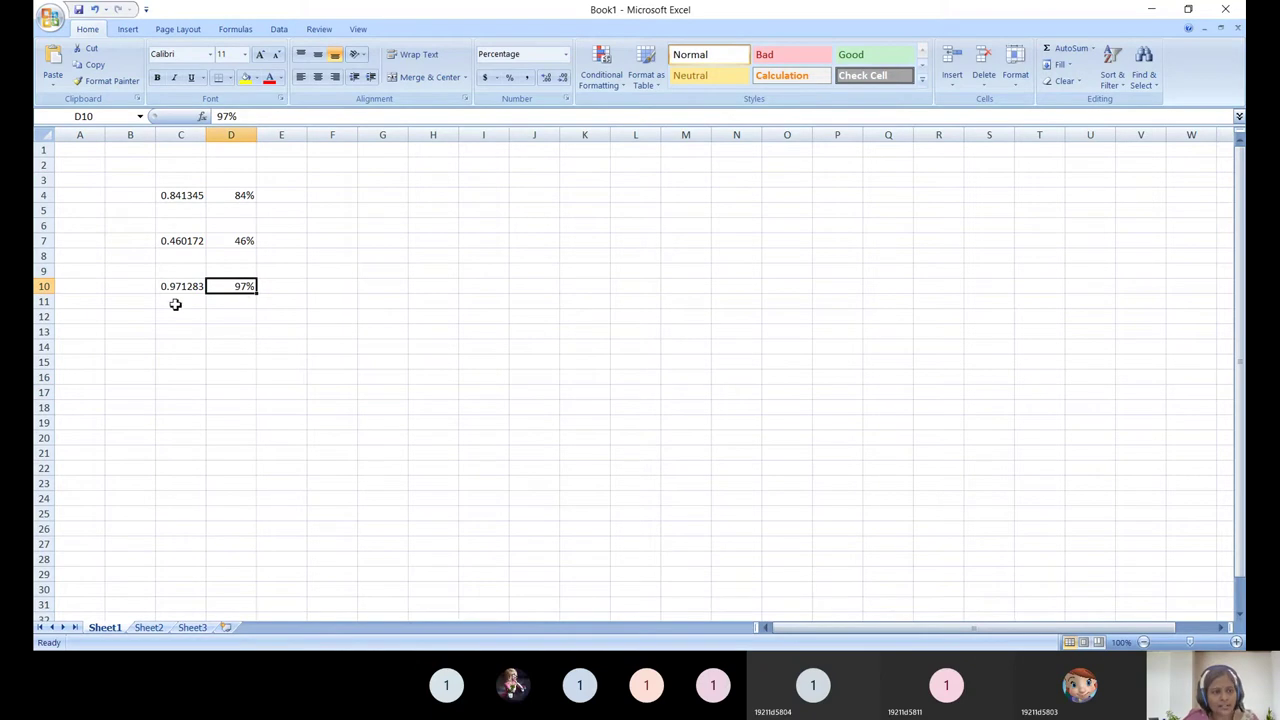
left_click(188, 243)
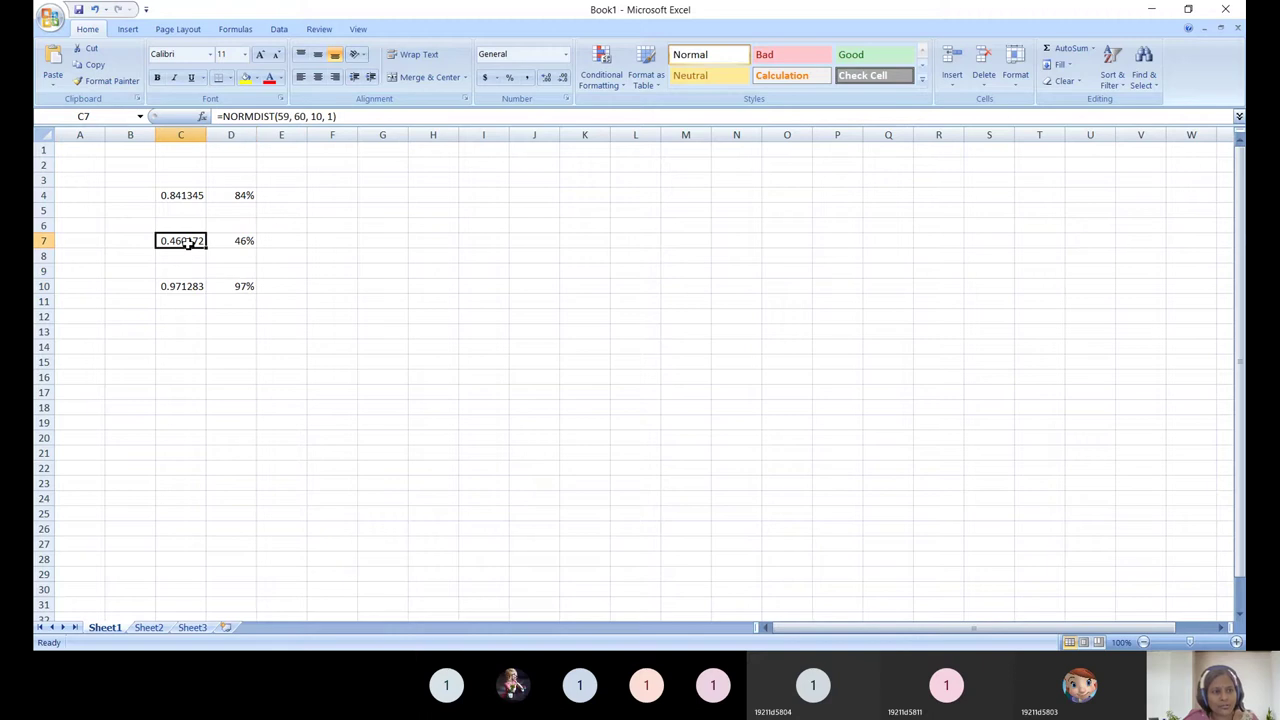
double_click(281, 117)
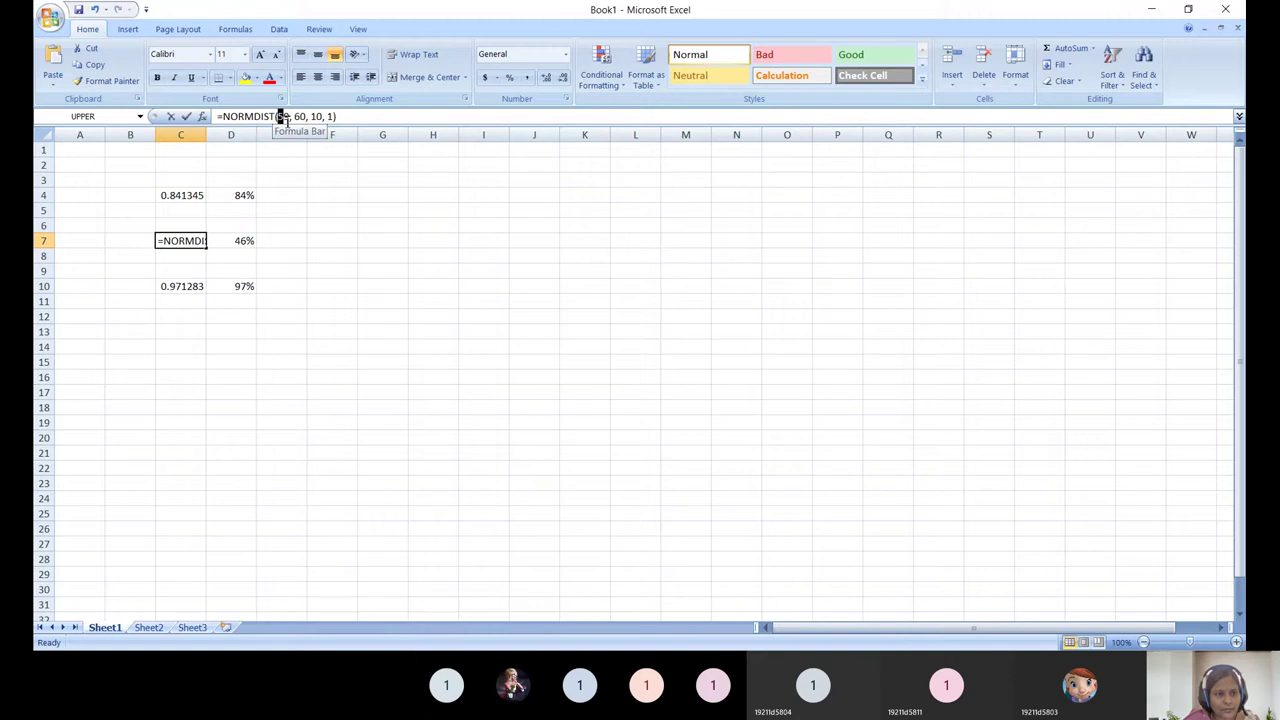
left_click(247, 241)
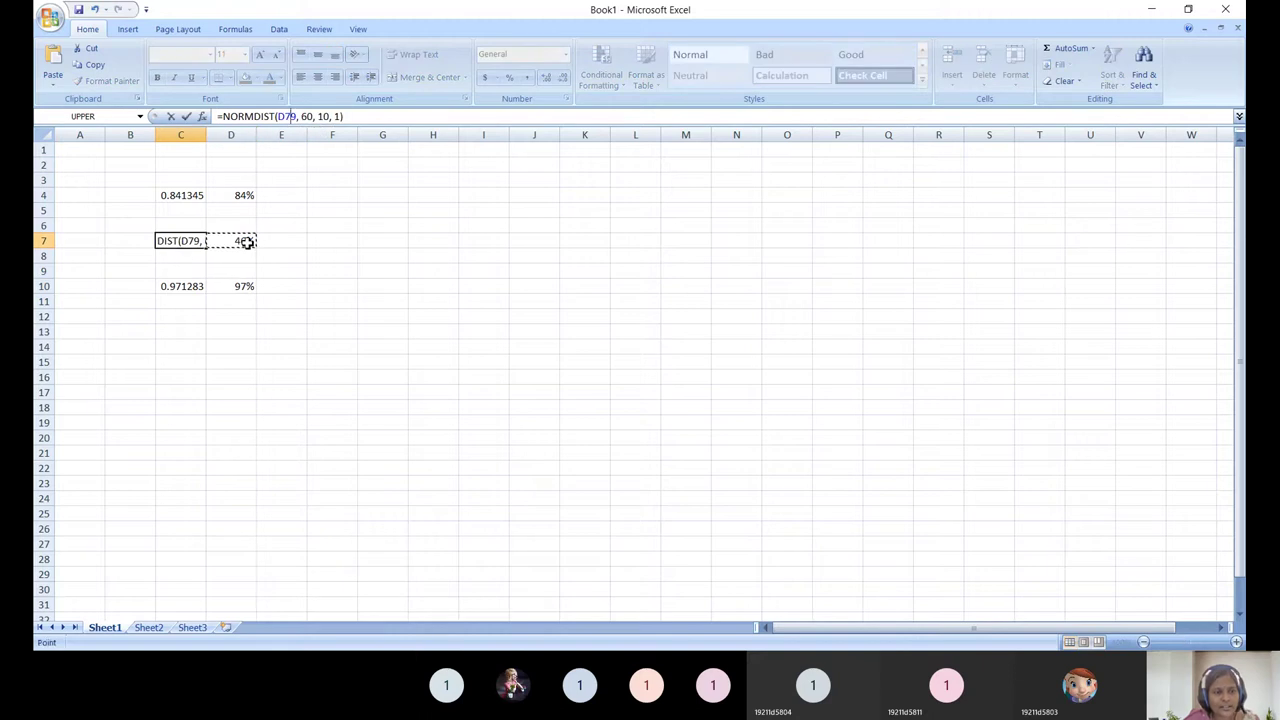
left_click(330, 271)
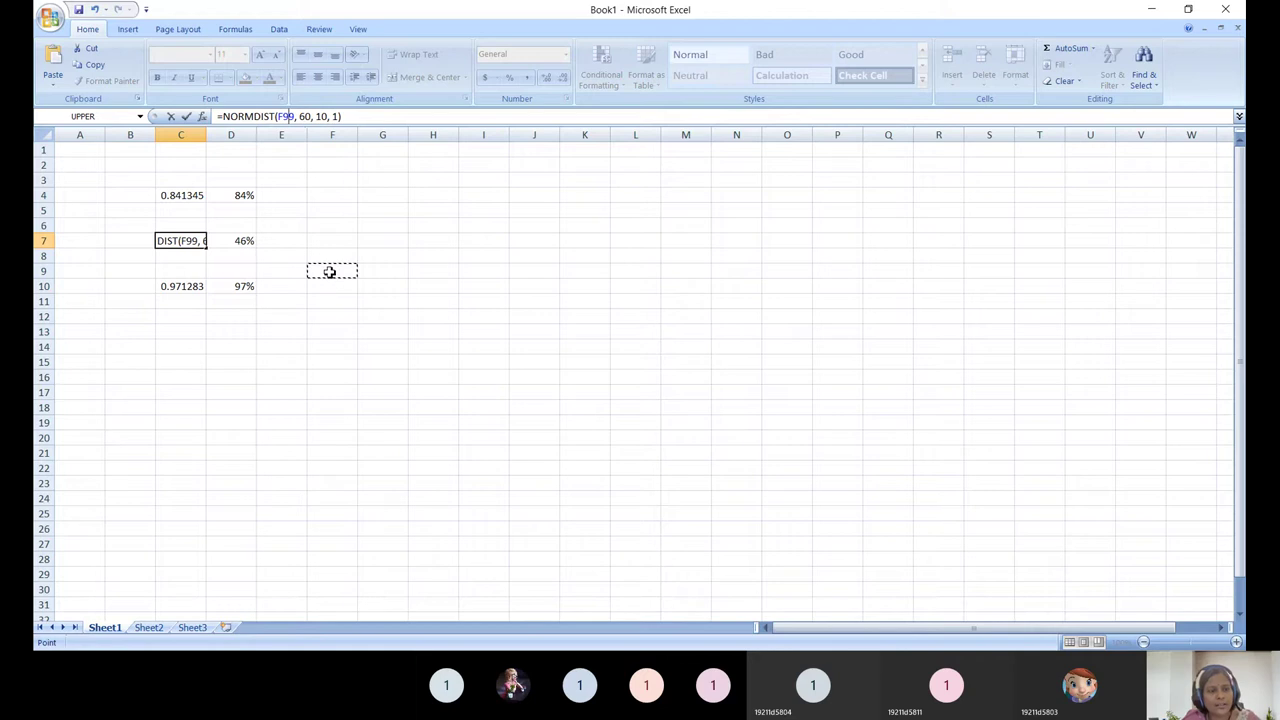
key("Escape")
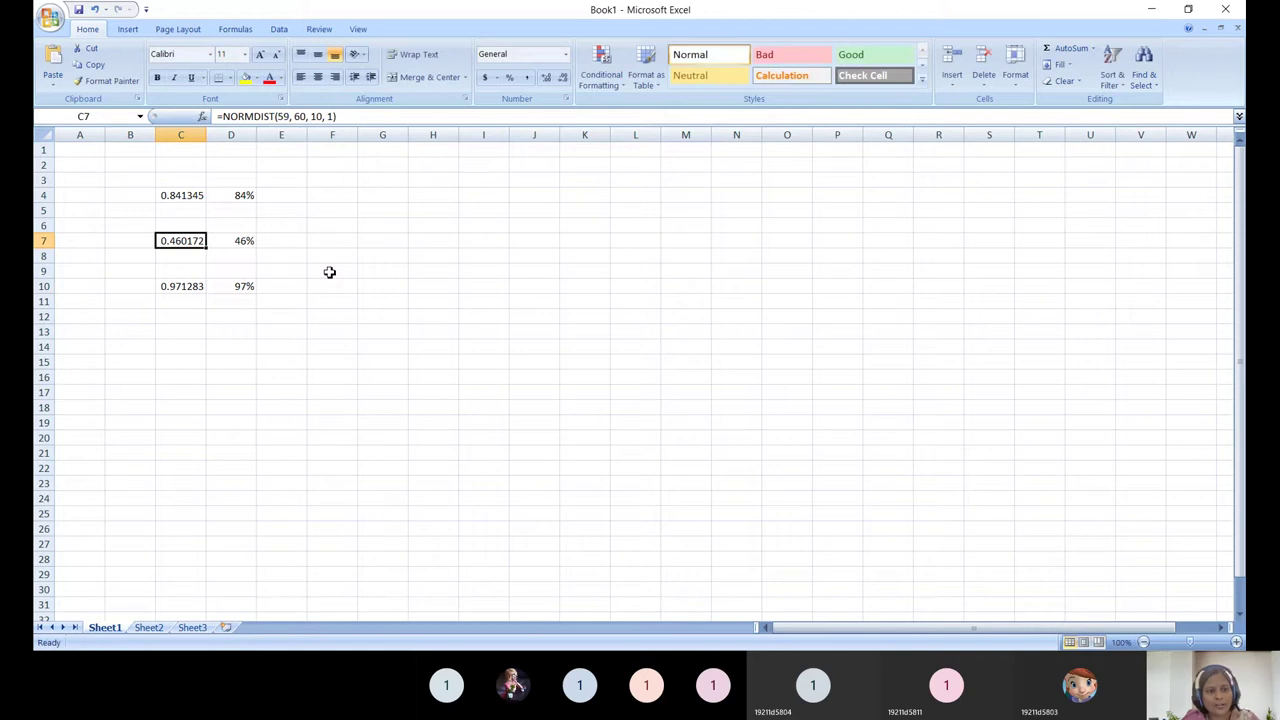
left_click(245, 197)
left_click(246, 289)
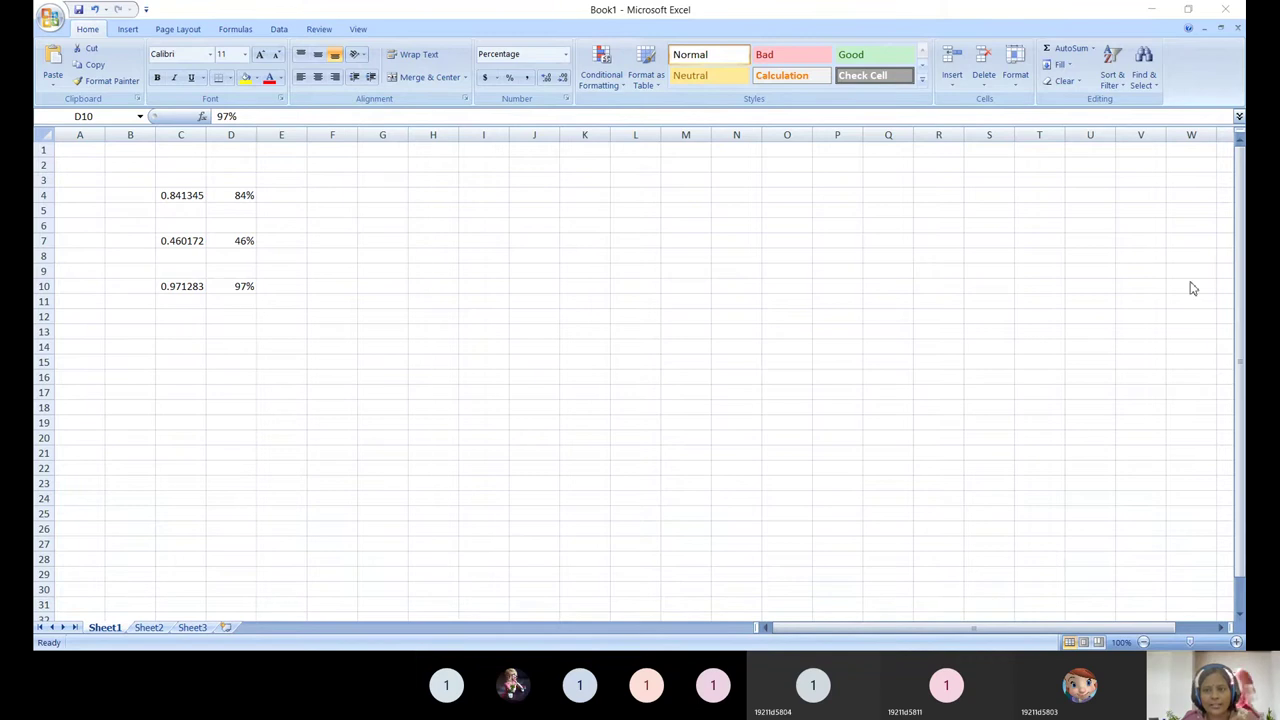
left_click(1054, 36)
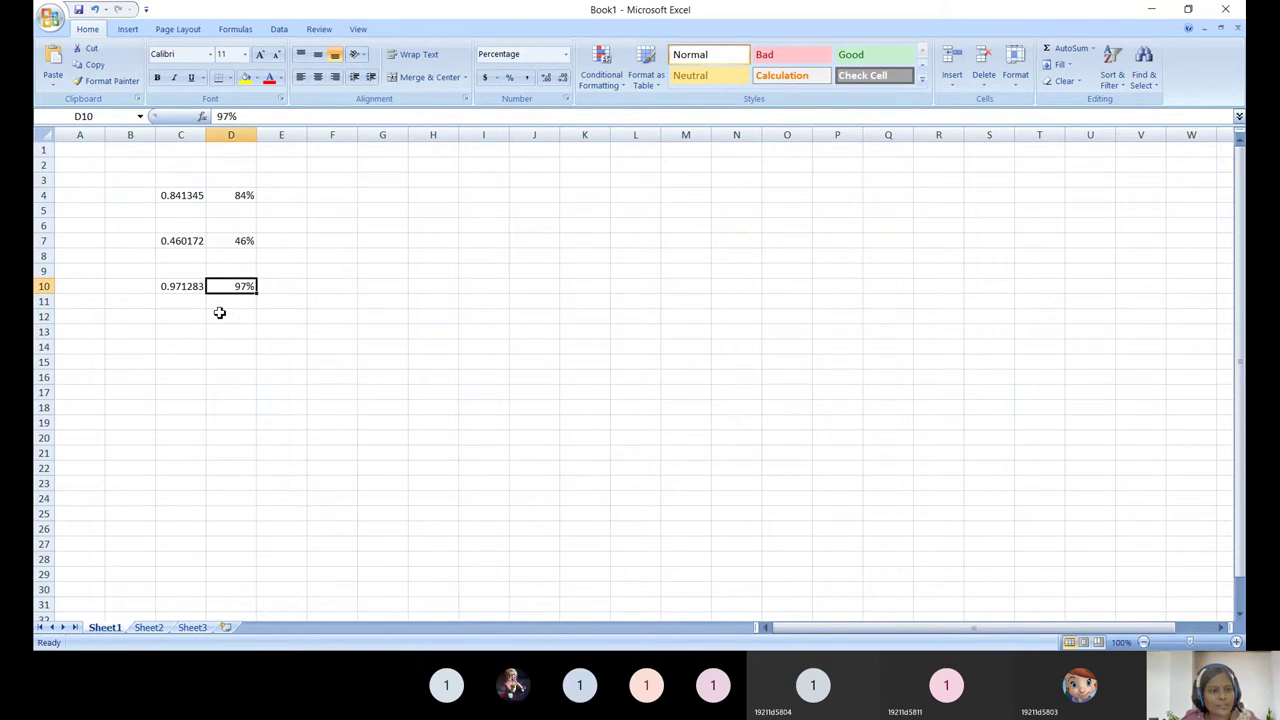
left_click(177, 297)
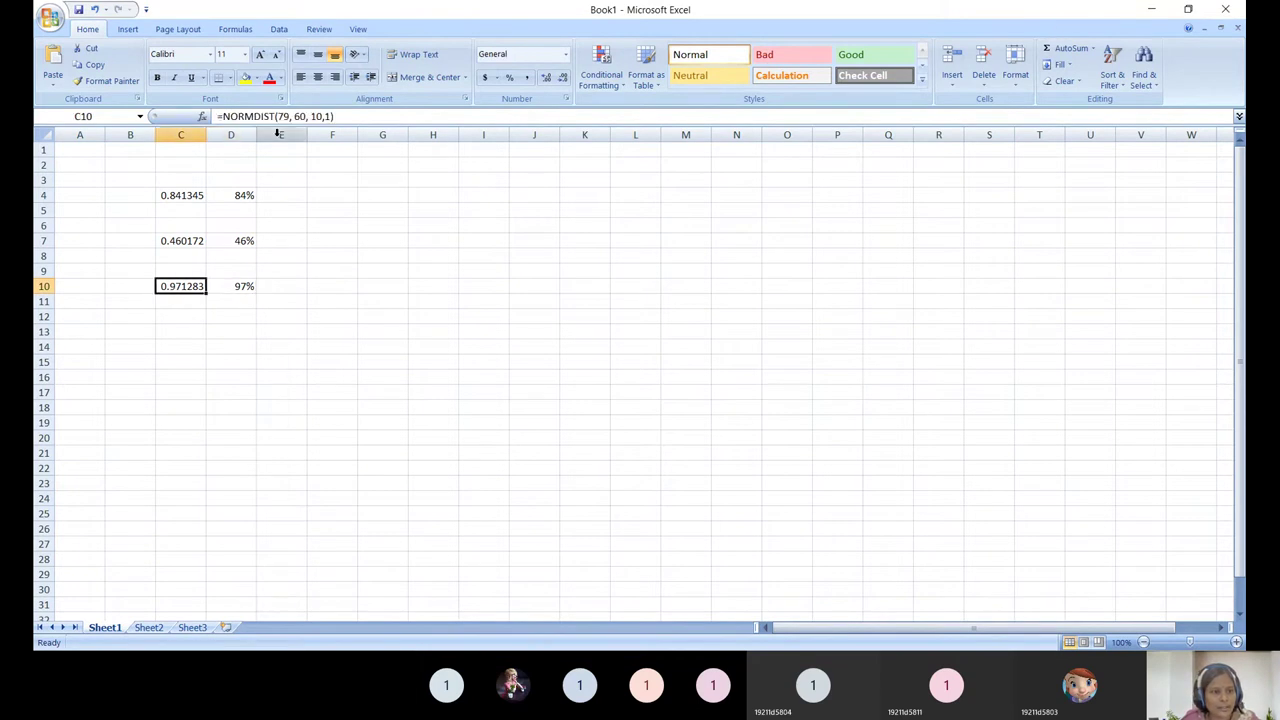
left_click(252, 288)
Step: Enter the formula =normdist(84,60,10,1) in cell C12
left_click(188, 321)
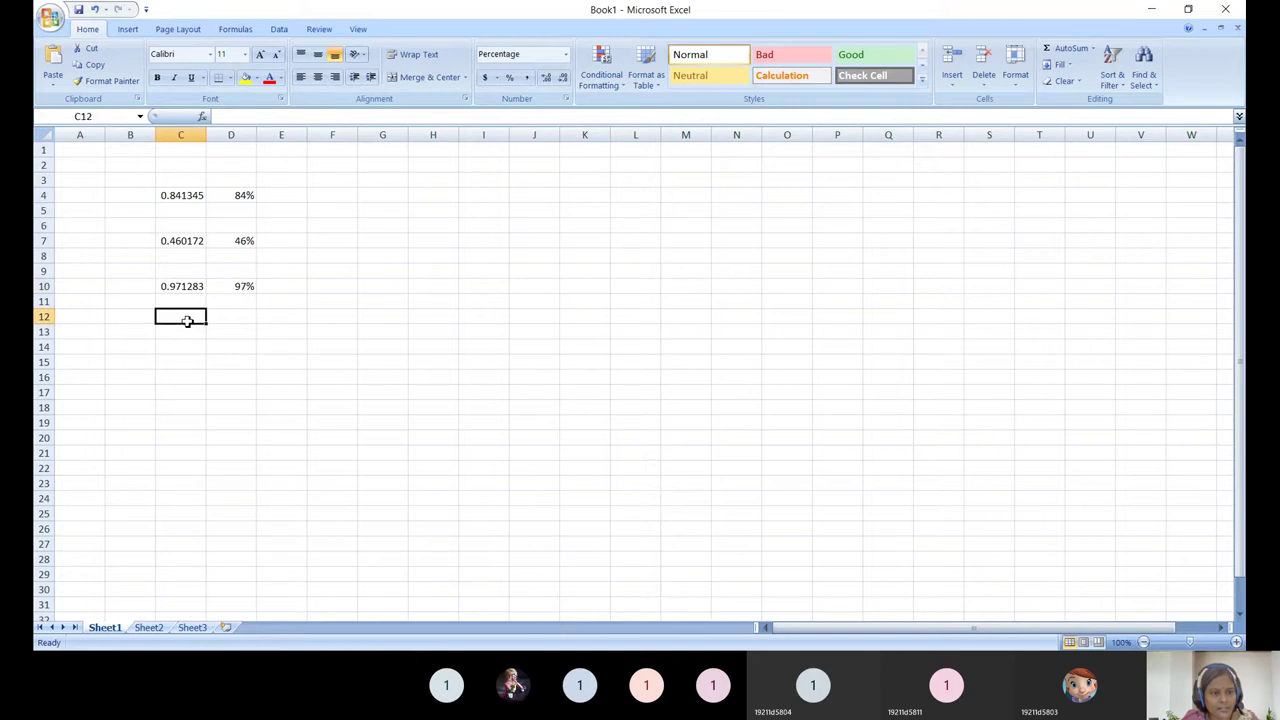
type("=n")
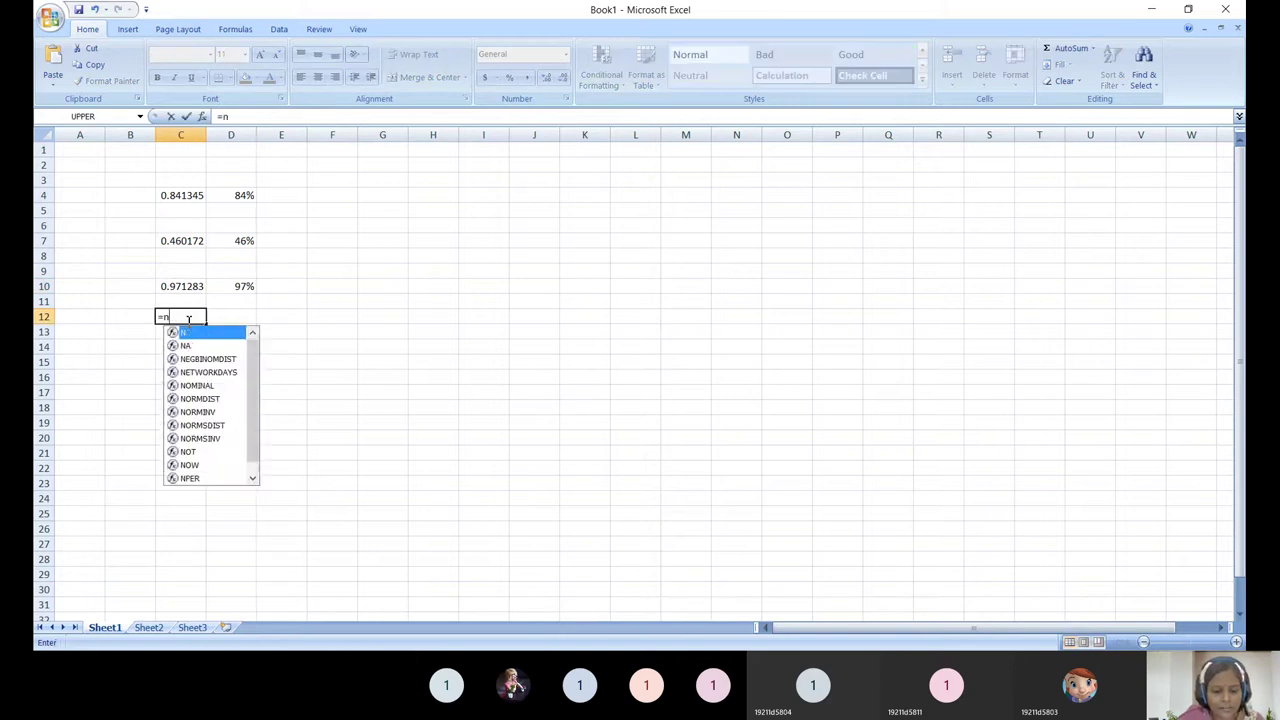
type("ormdist(")
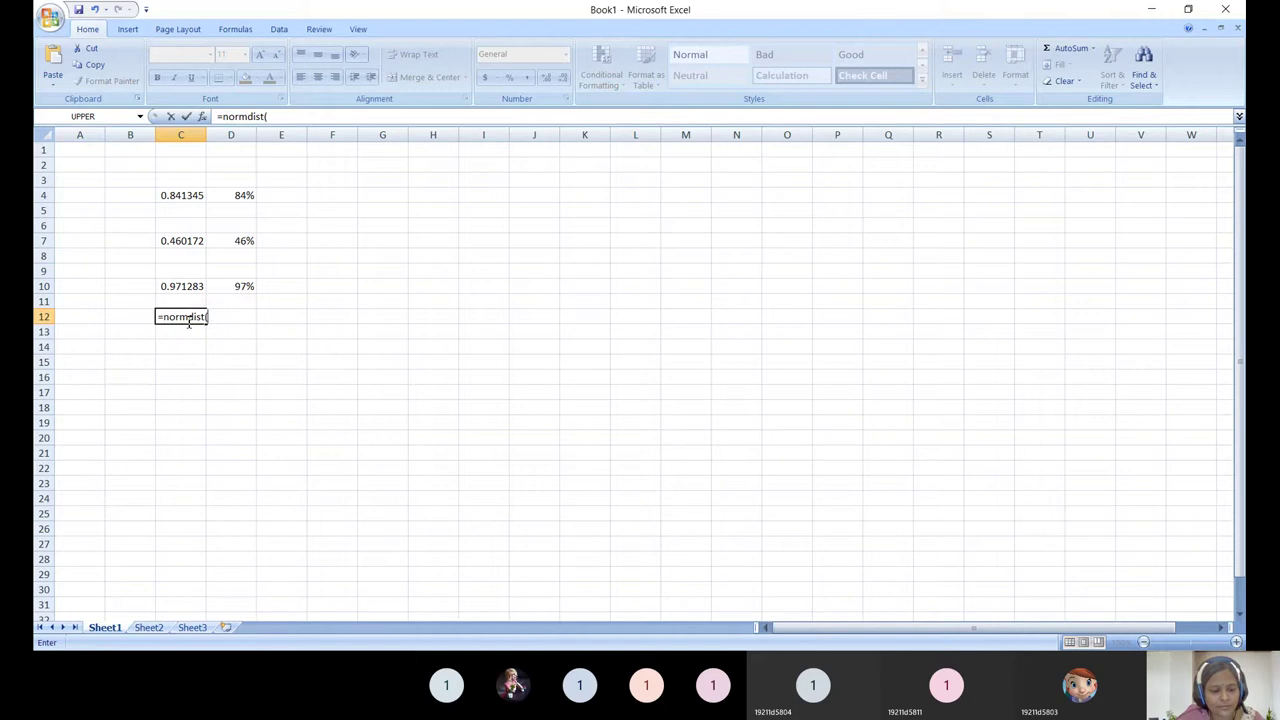
type("84")
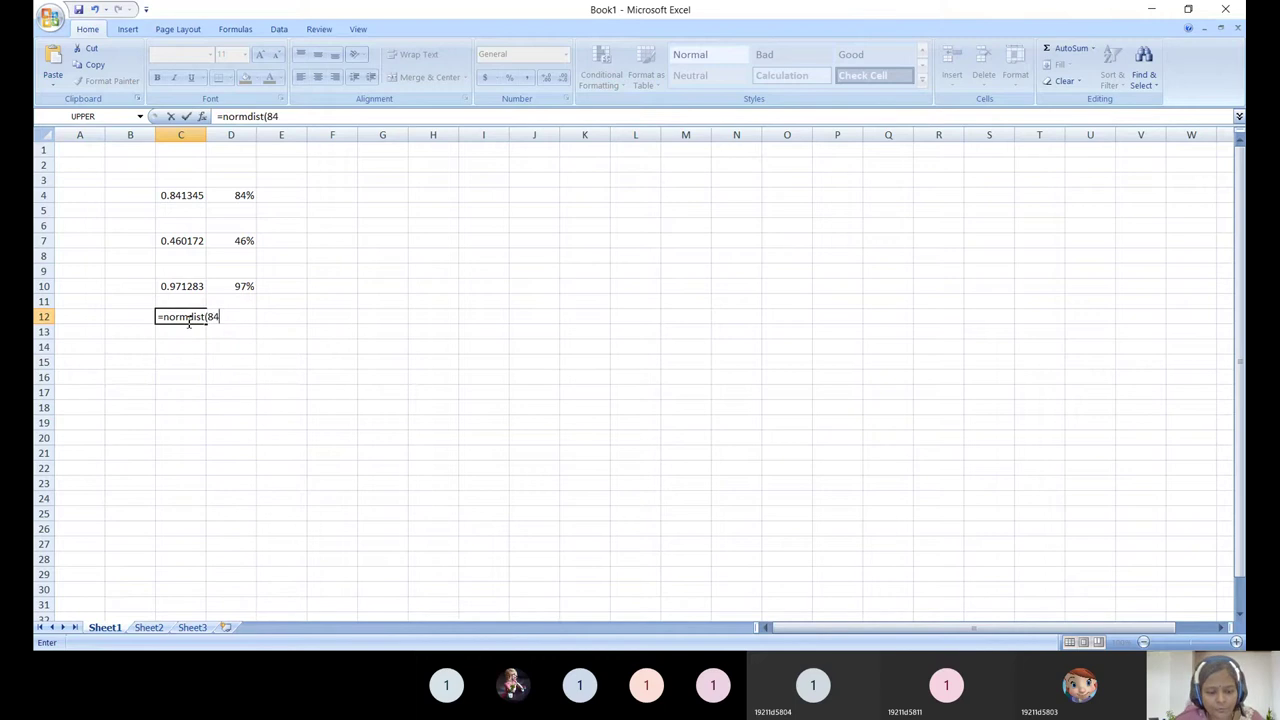
type(",60,10")
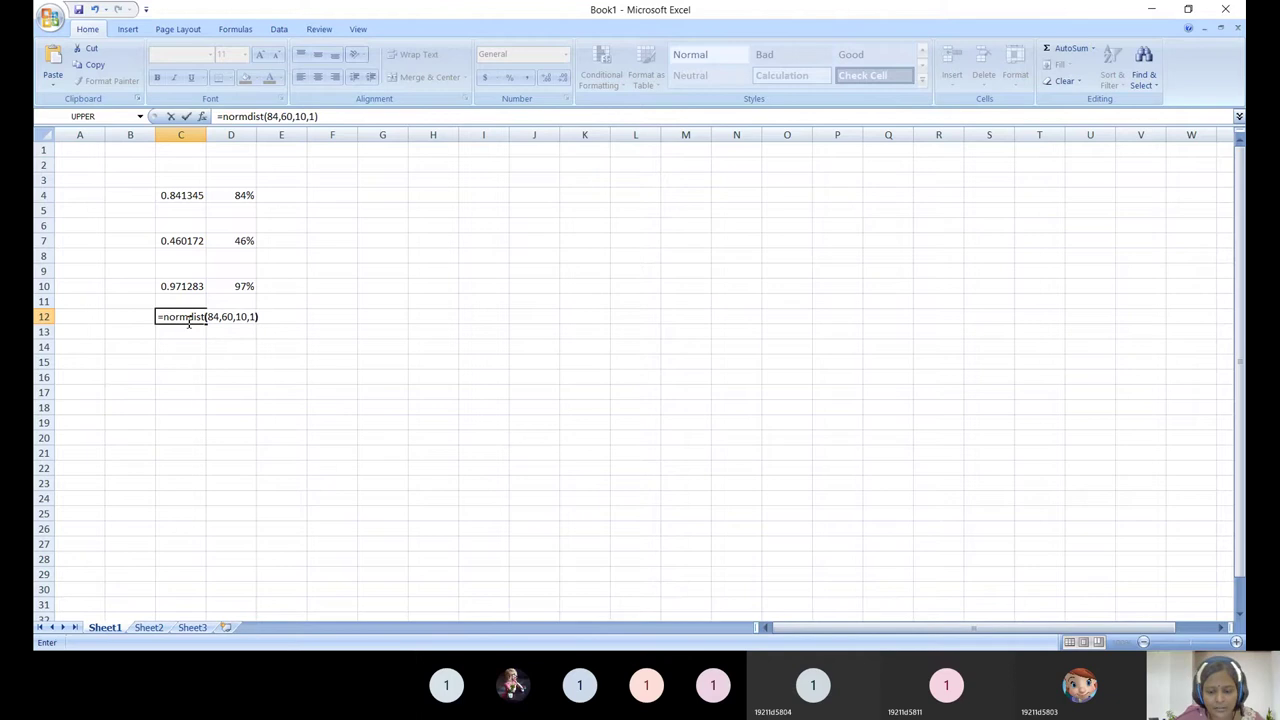
type(",1)")
key("Return")
Step: Enter 99% in cell D12 beside the fourth probability result
left_click(240, 318)
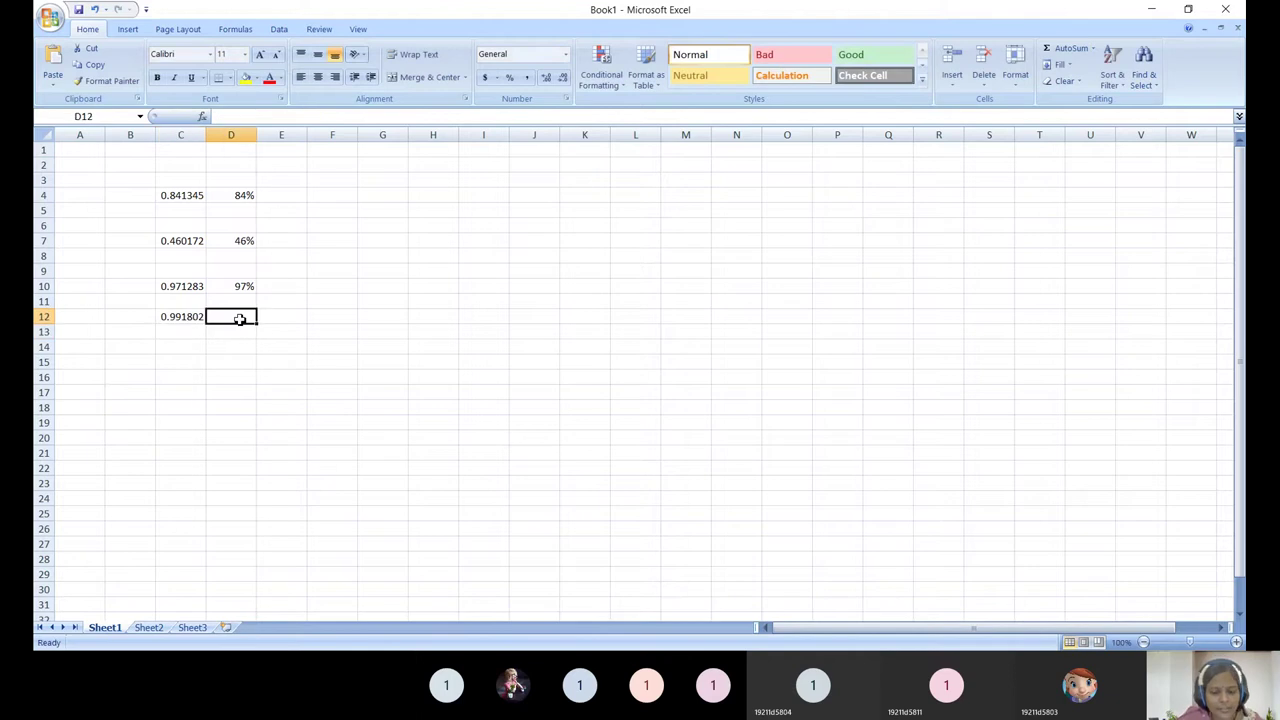
type("99%")
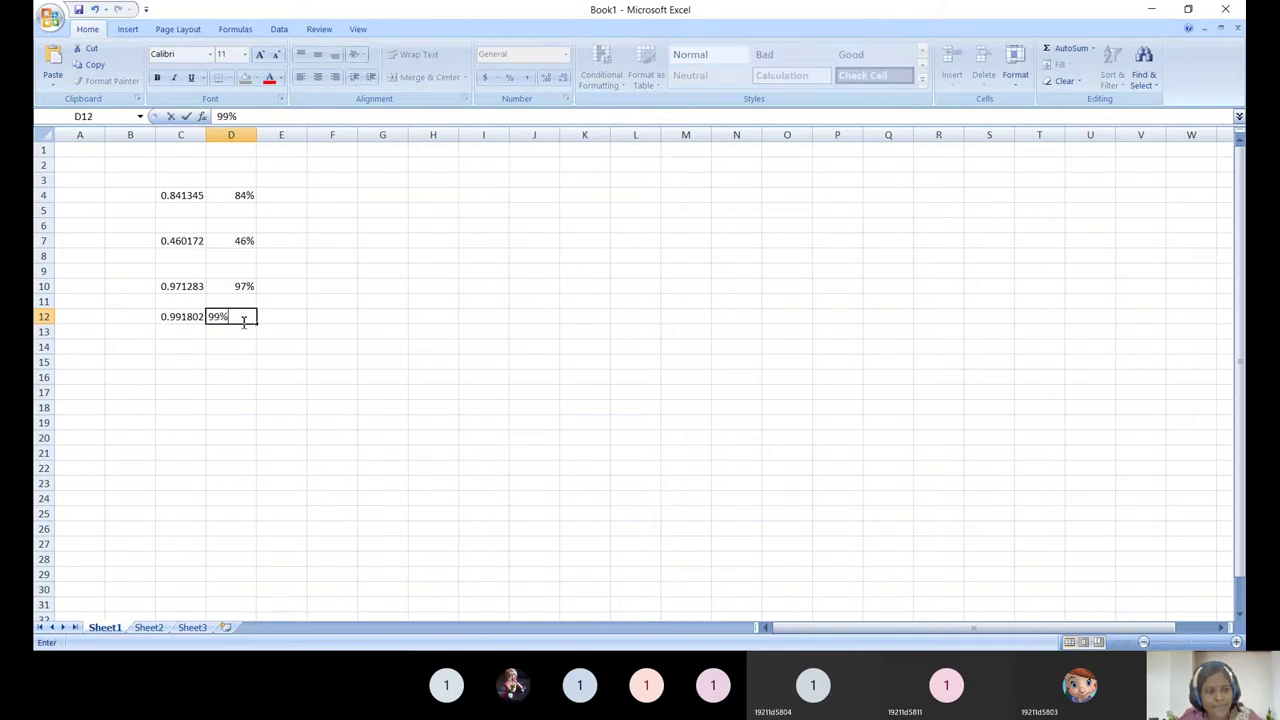
left_click(250, 376)
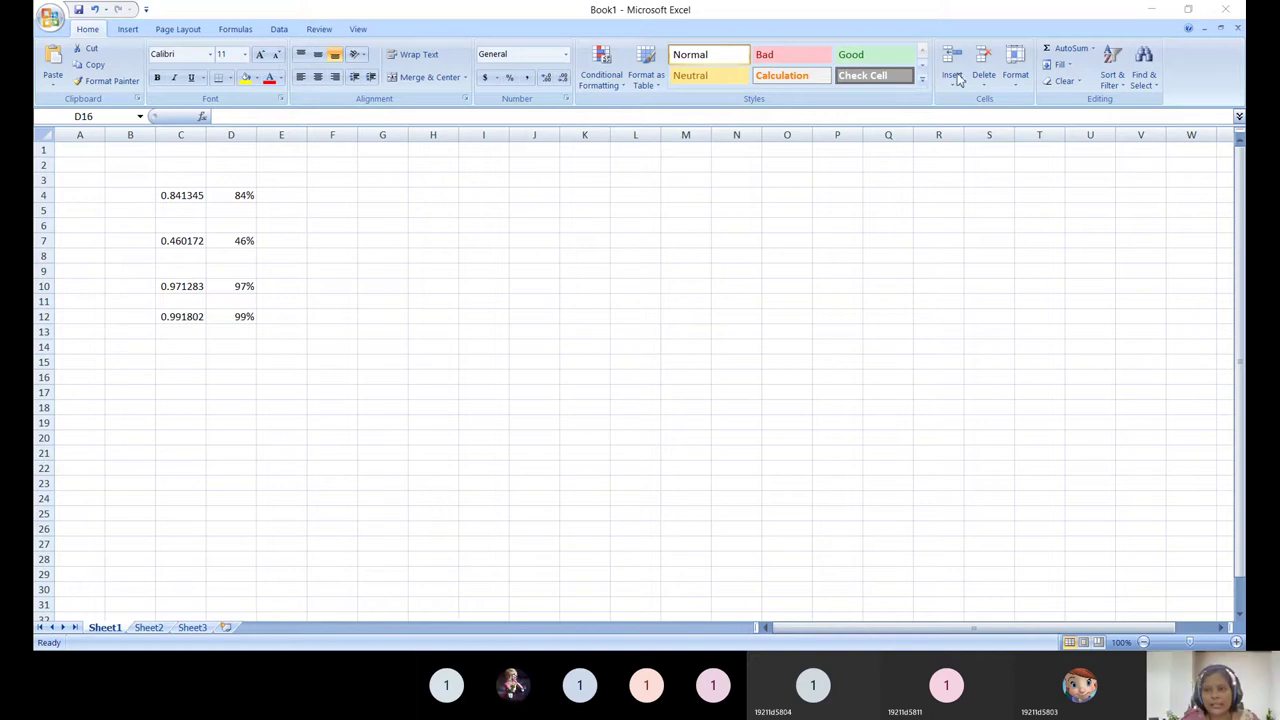
Step: Examine the mean and standard deviation arguments of the formula in C4 and compare the four percentages in column D
left_click(988, 62)
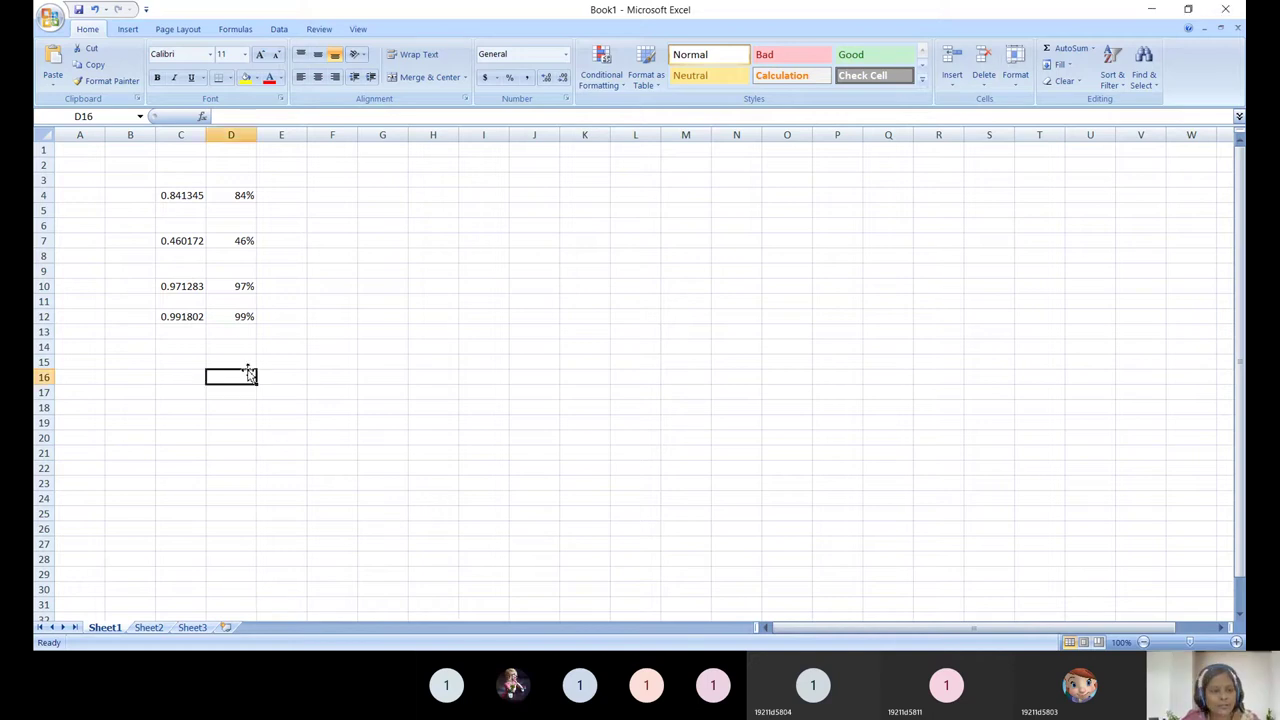
left_click(242, 328)
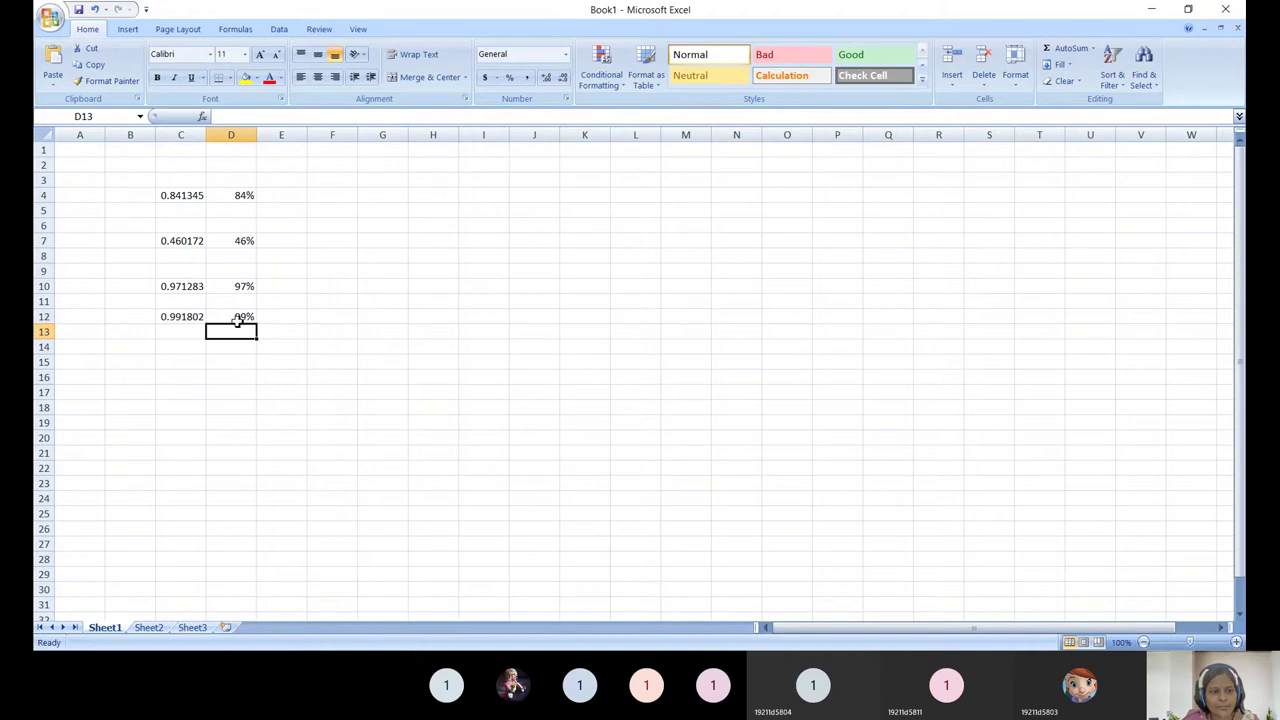
left_click(239, 316)
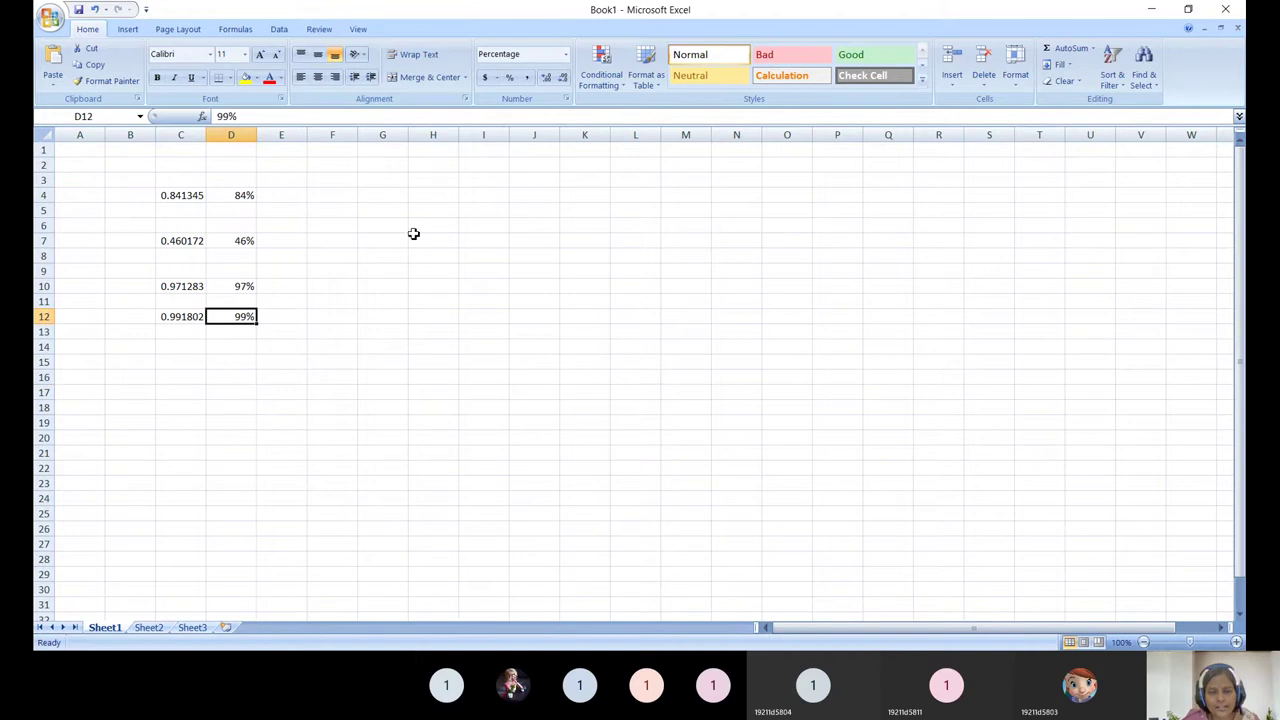
left_click(193, 198)
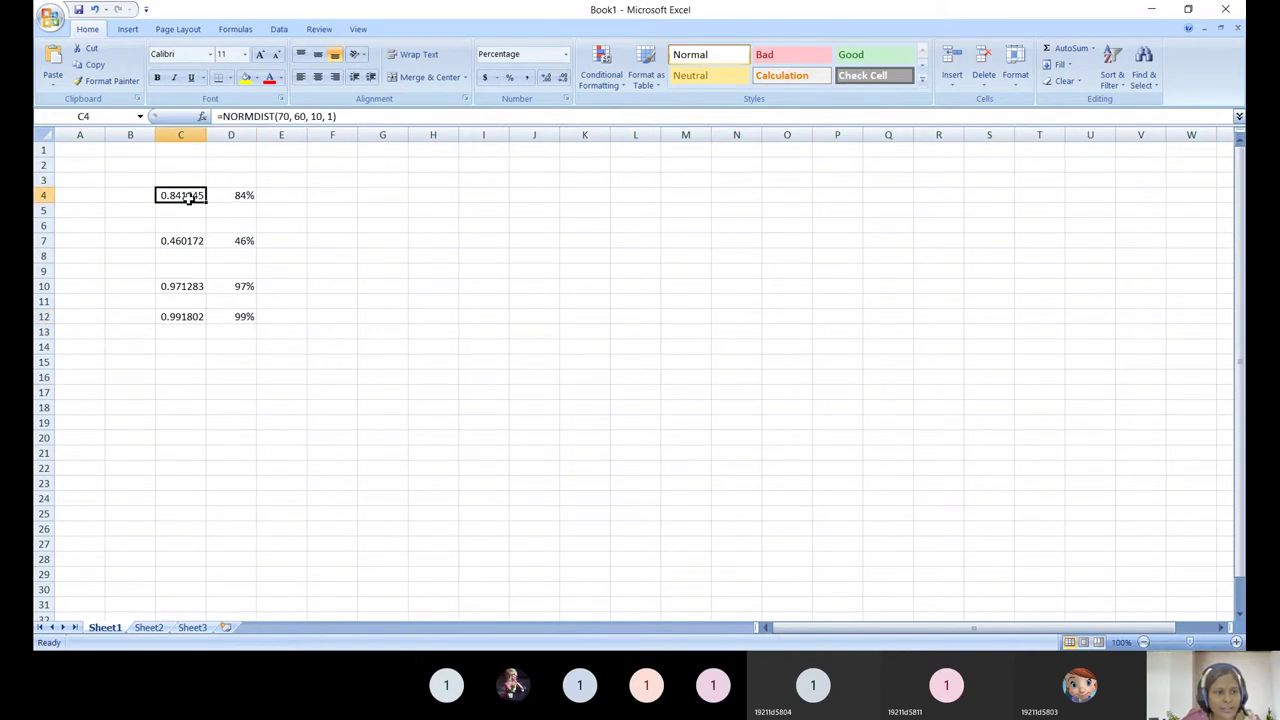
double_click(314, 117)
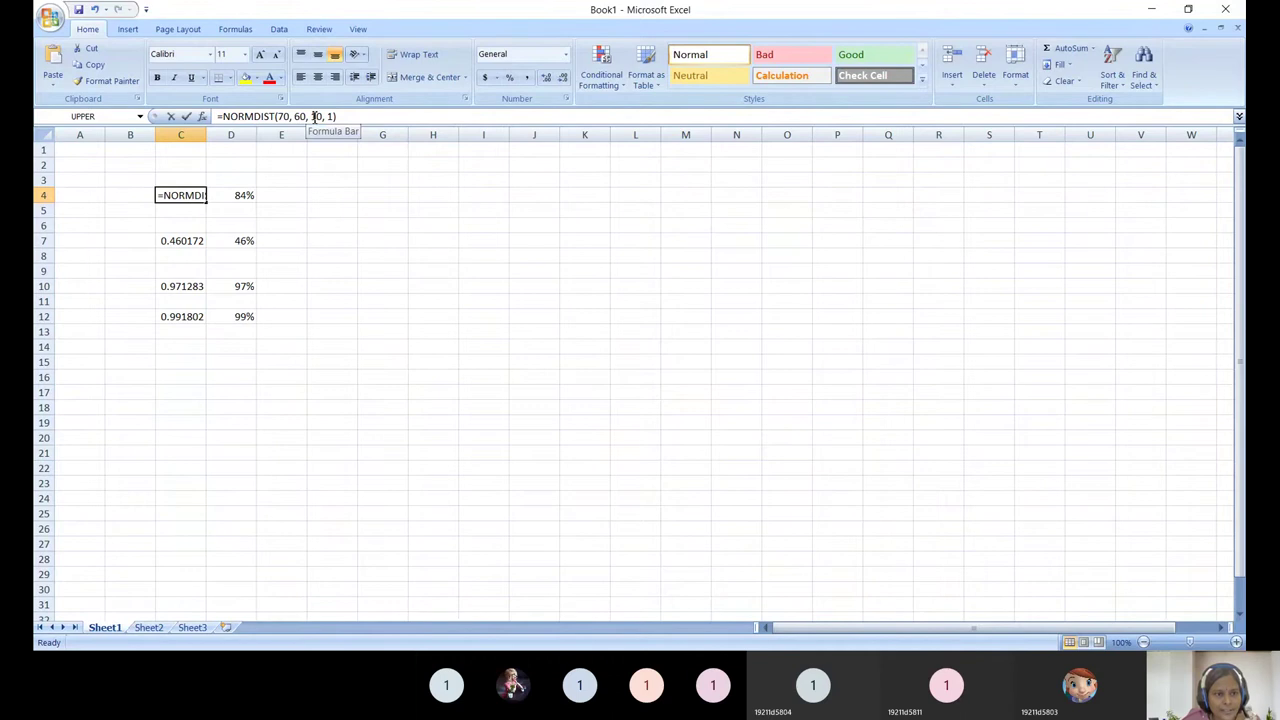
left_click_drag(297, 117, 322, 117)
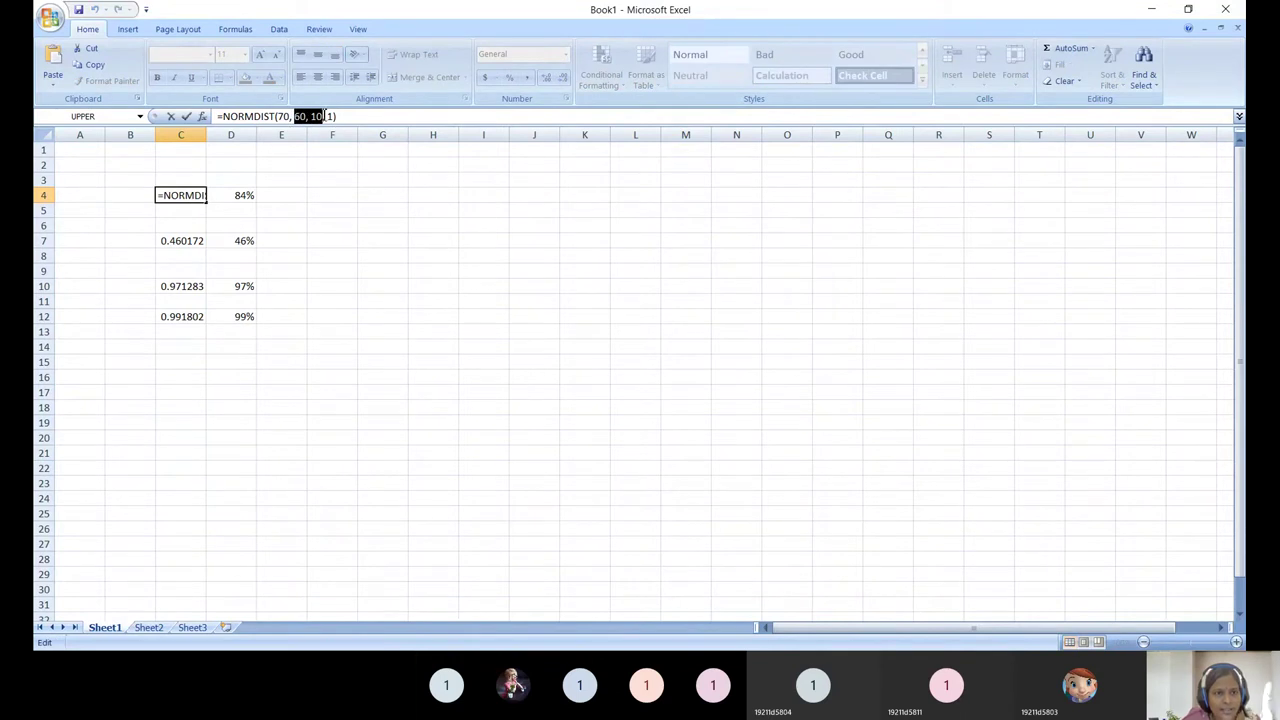
left_click(249, 197)
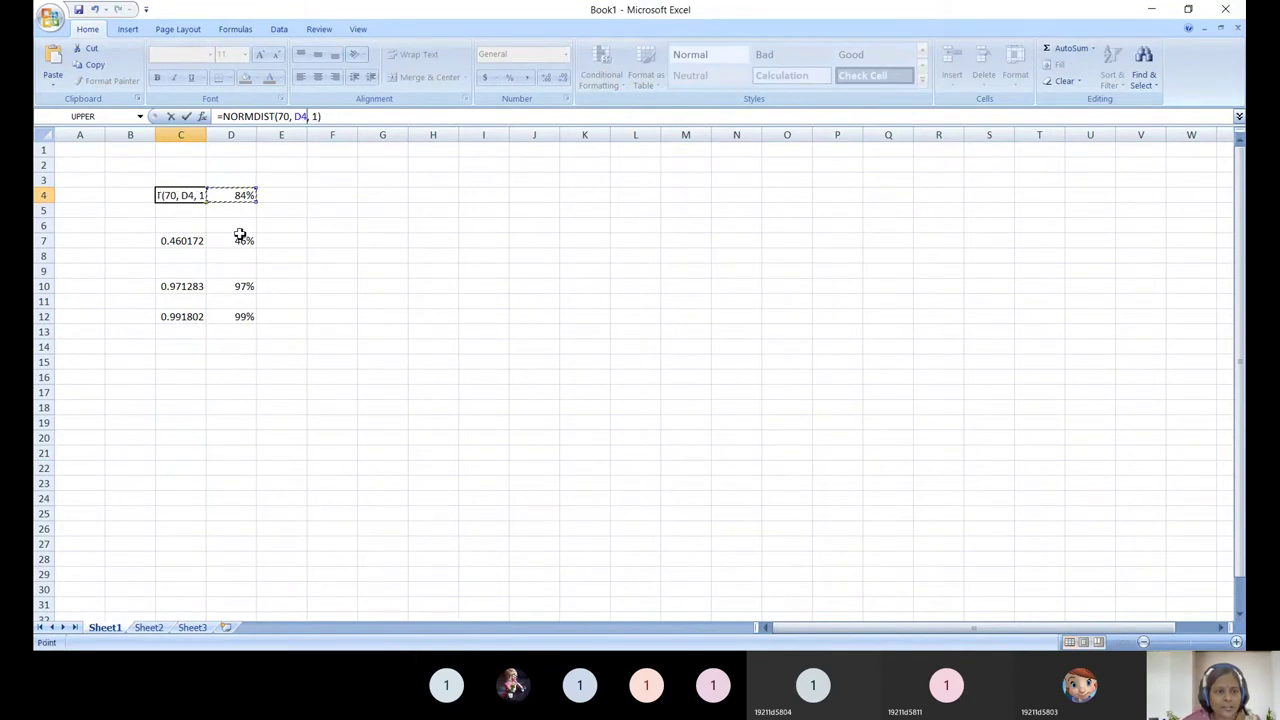
left_click(461, 238)
key("Escape")
left_click(247, 195)
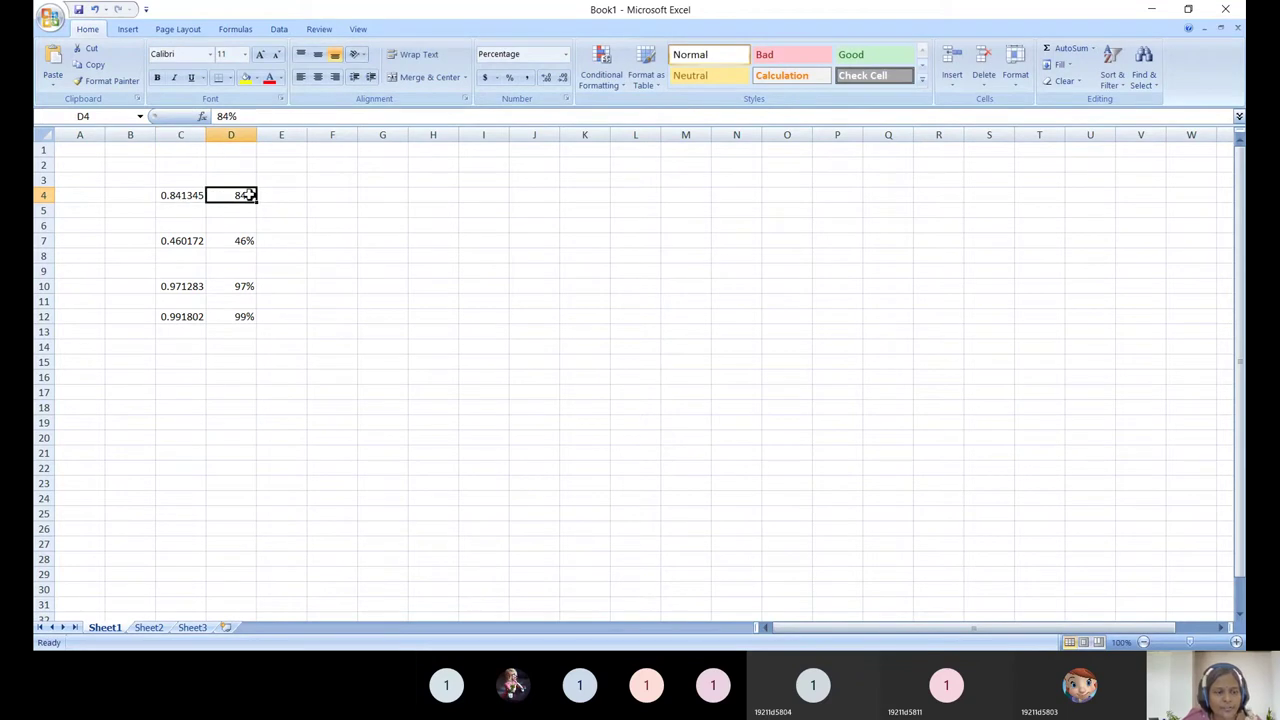
left_click(243, 242)
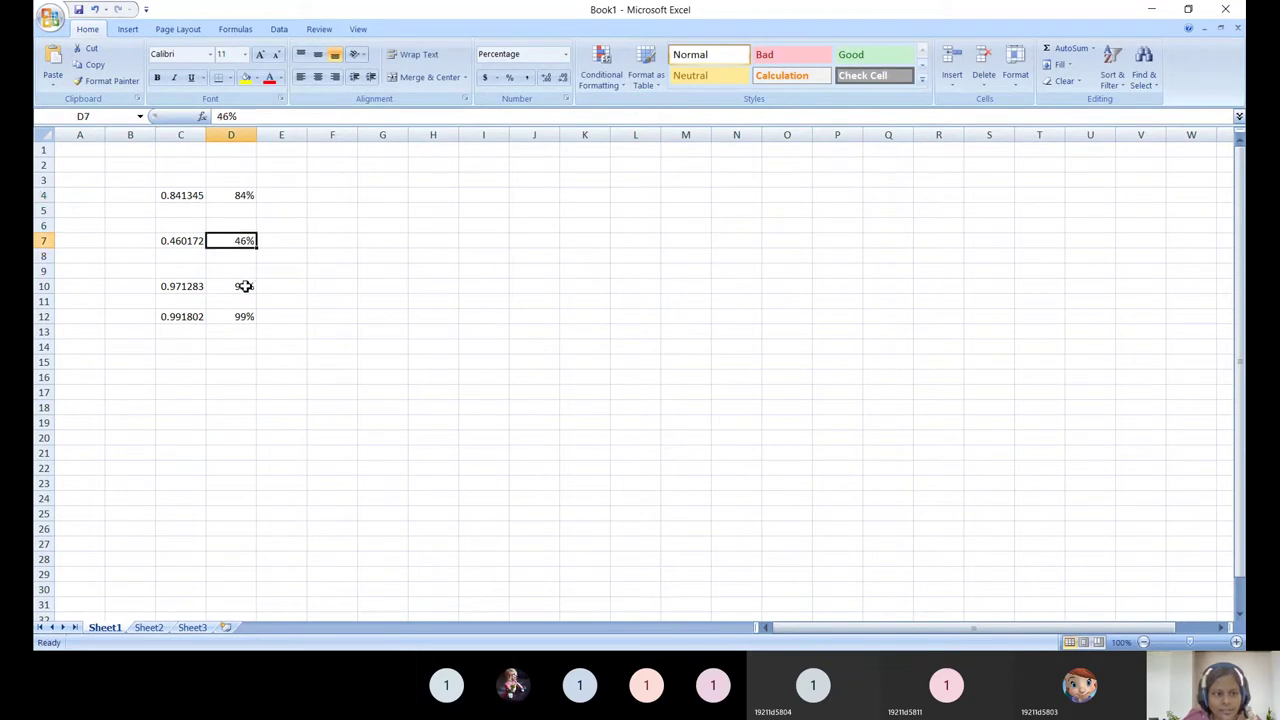
left_click(245, 285)
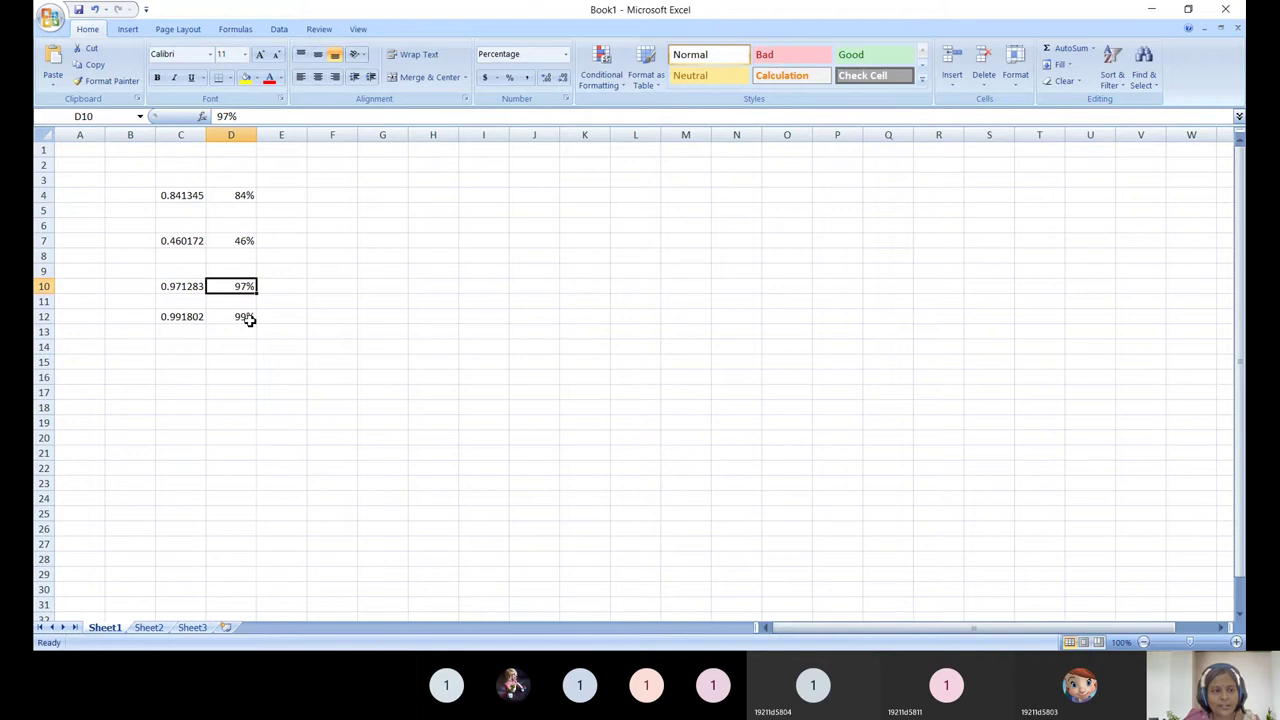
left_click(249, 319)
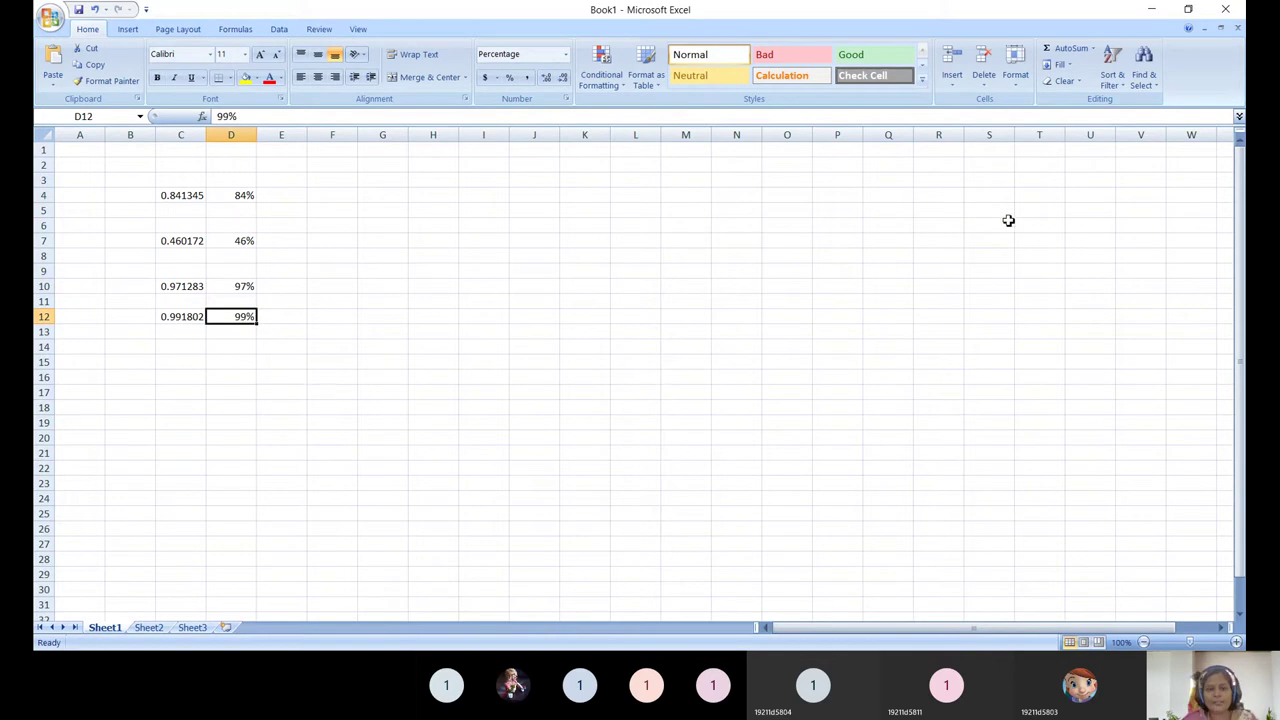
Step: Switch to the Business analytics _Unit_1 document in Word and read the pnorm example and the rule for finding P(X>70)
left_click(1071, 561)
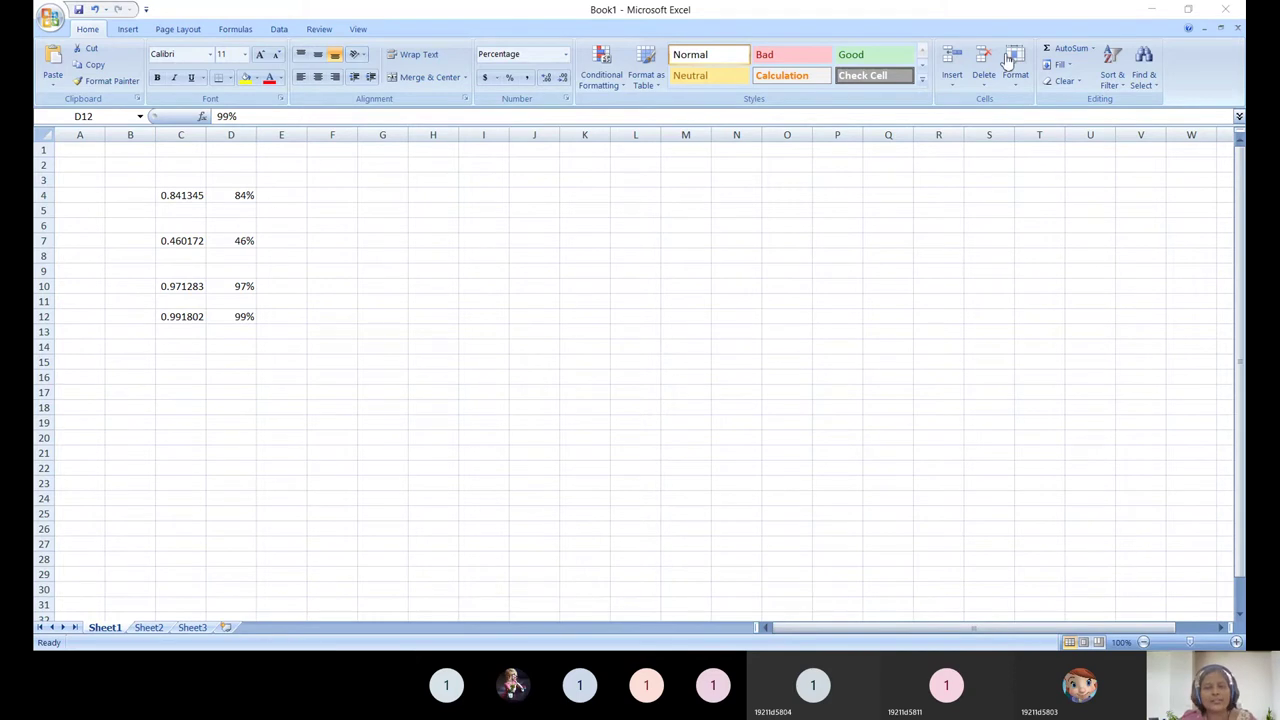
left_click(1180, 8)
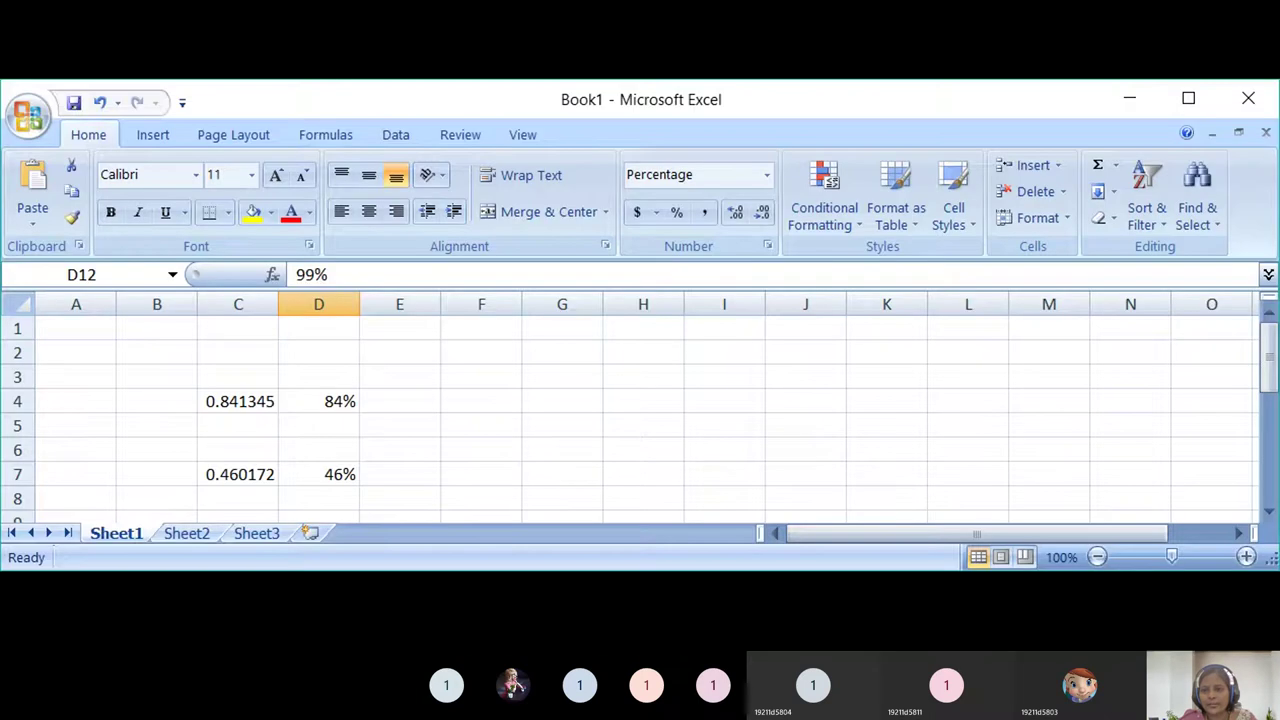
left_click(1125, 100)
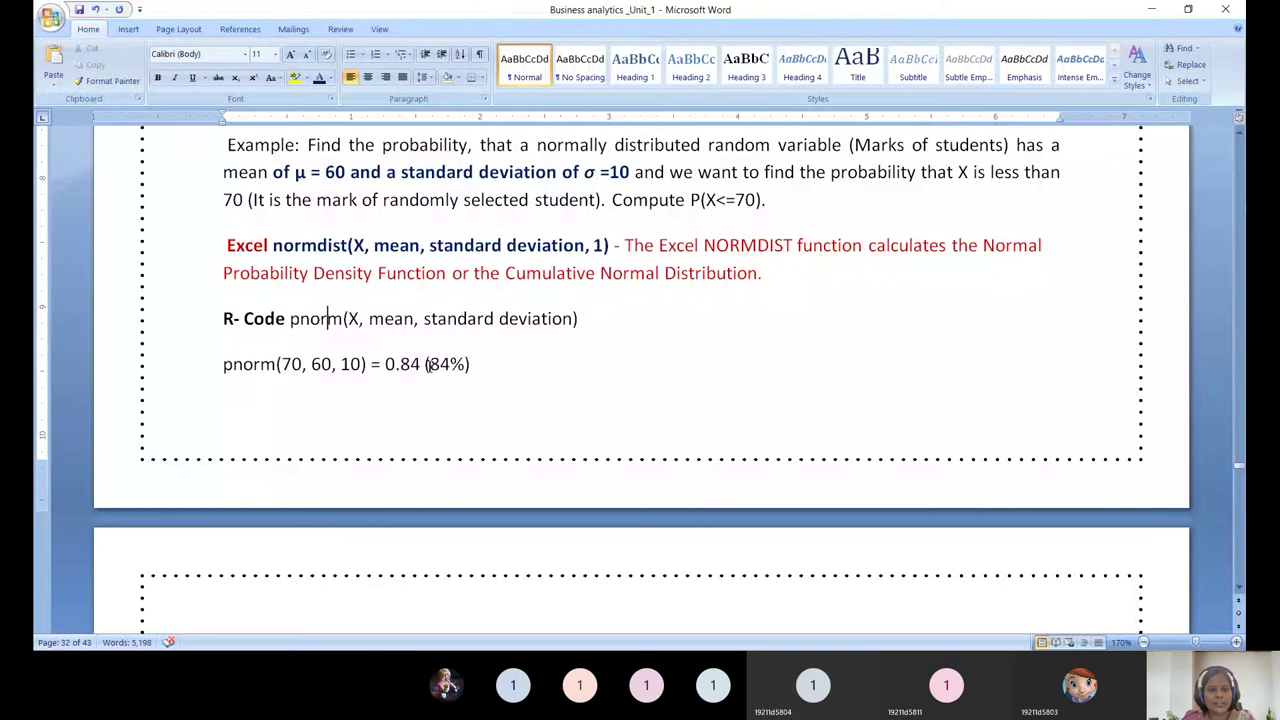
left_click_drag(426, 364, 470, 364)
scroll(300, 380, "down", 3)
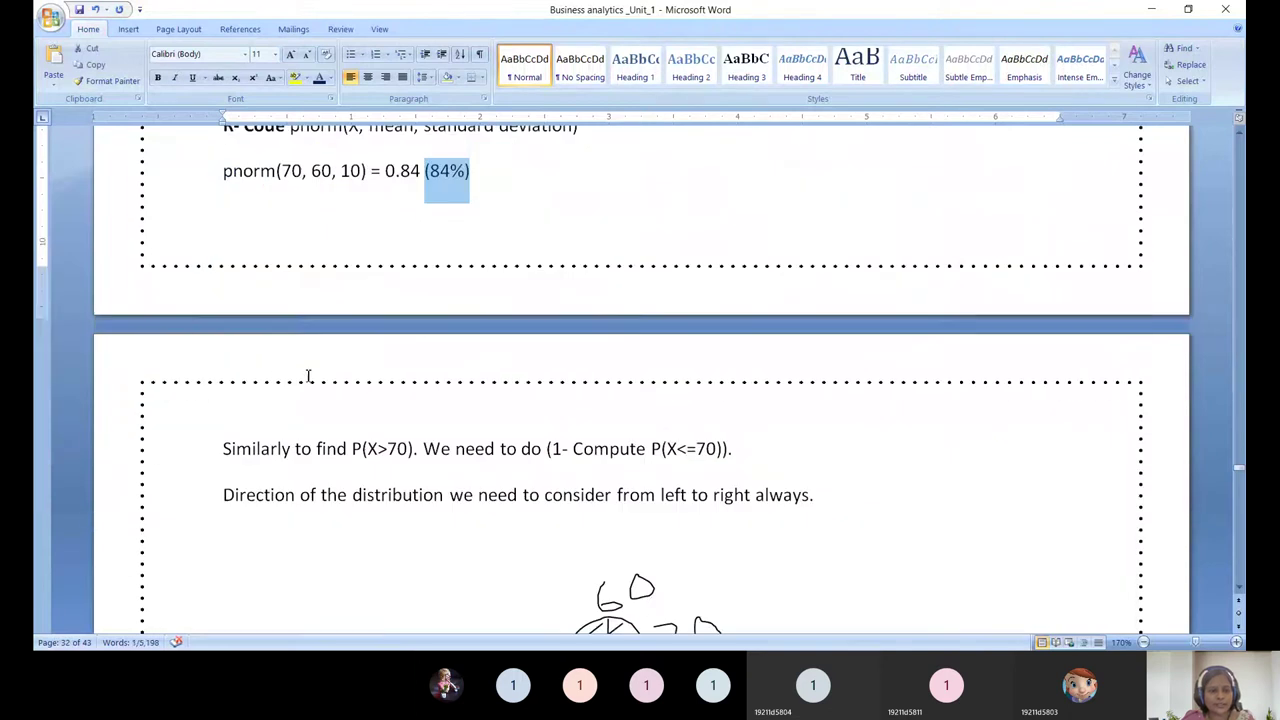
scroll(308, 375, "down", 3)
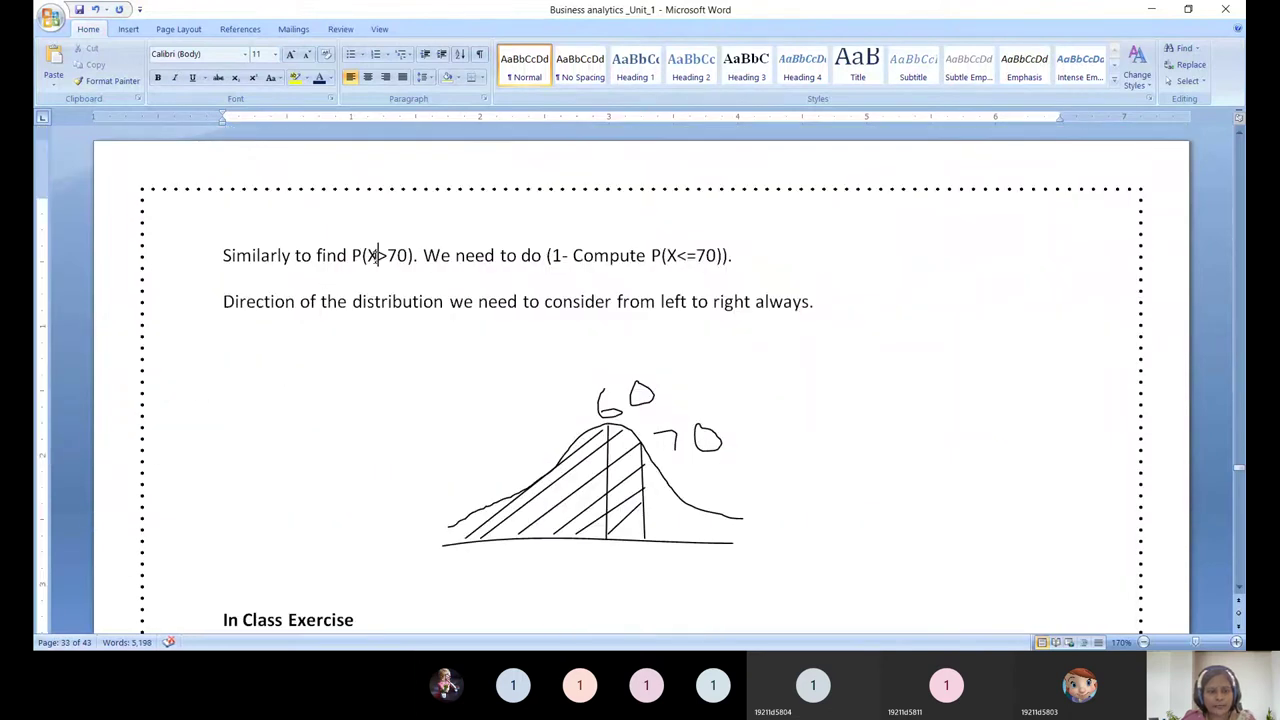
left_click_drag(363, 255, 710, 260)
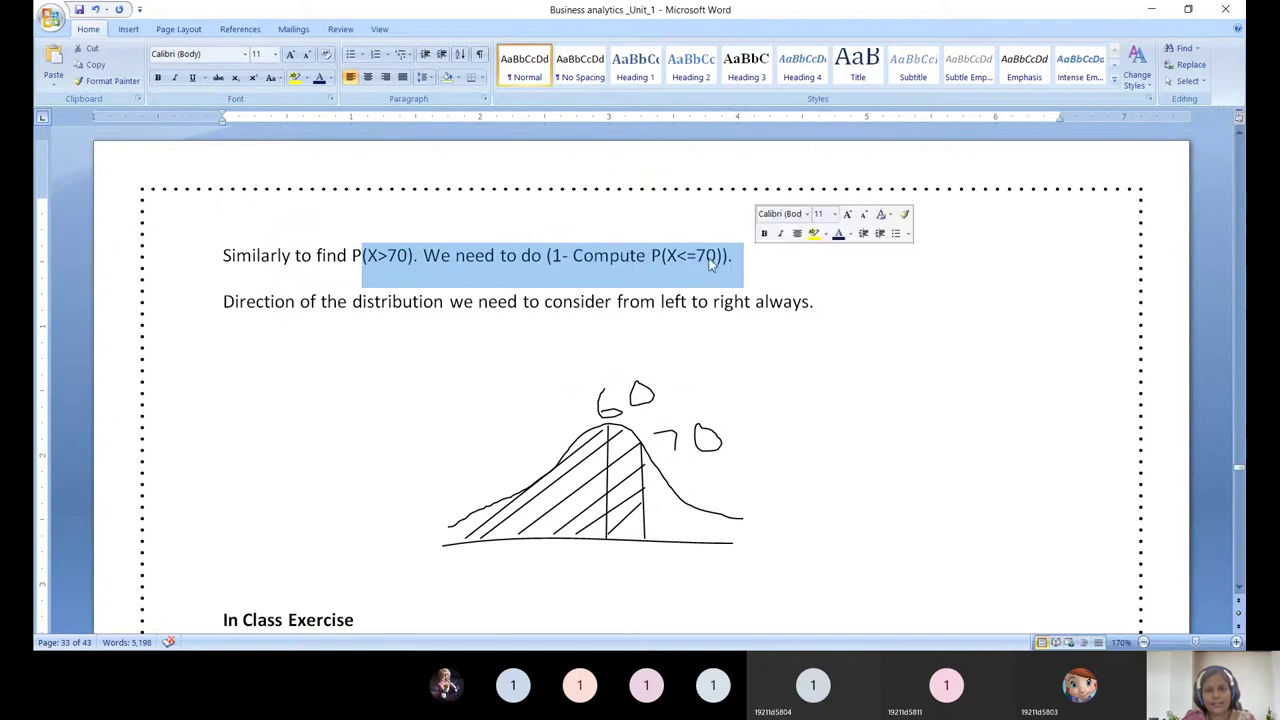
left_click(662, 260)
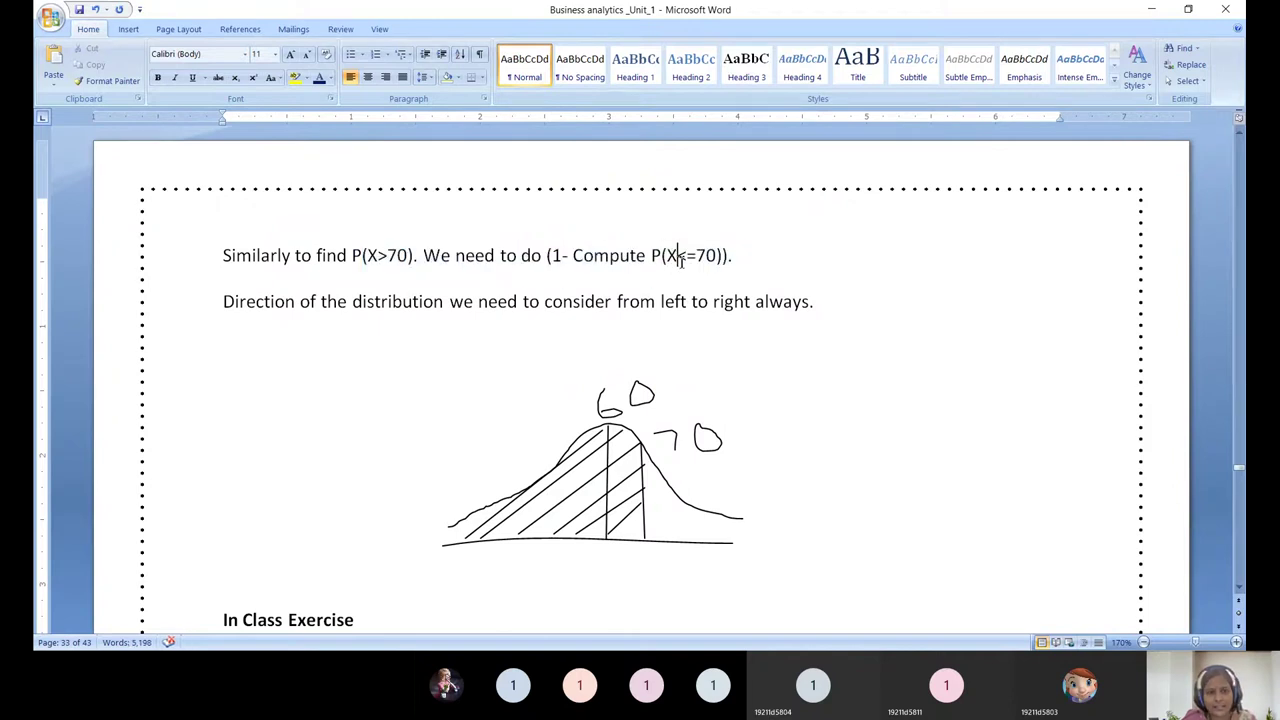